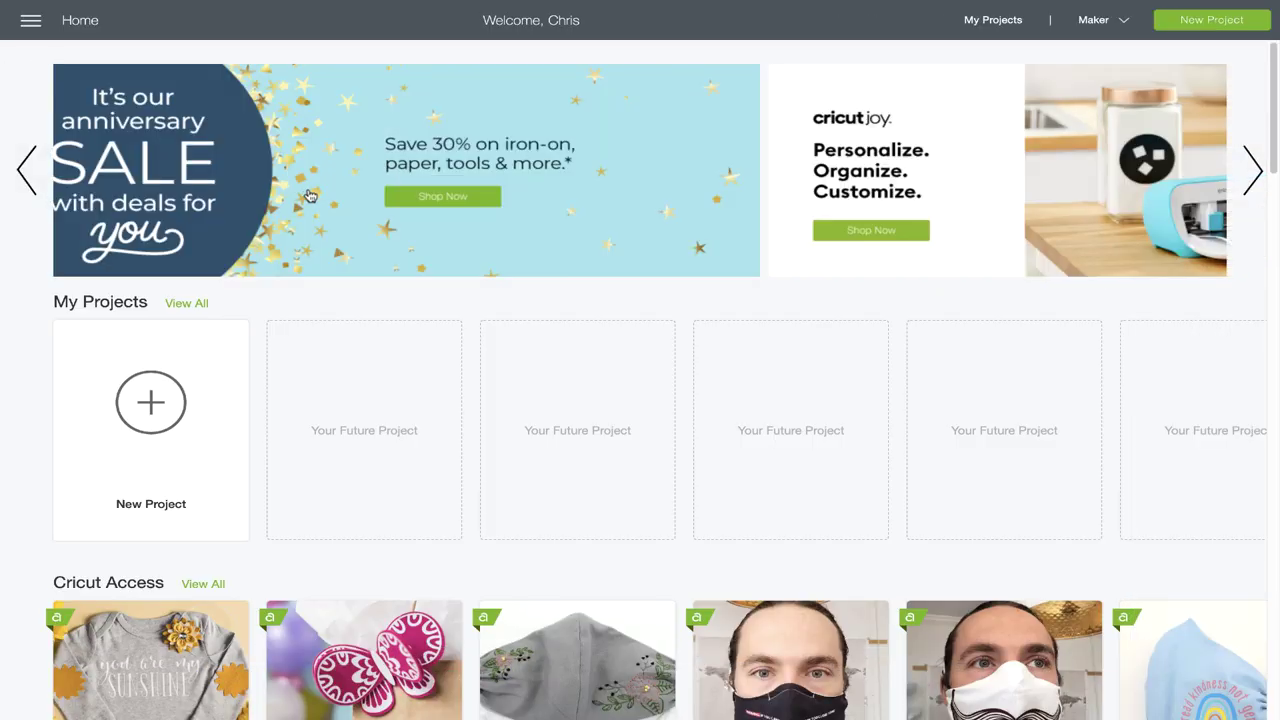
Open a blank canvas and add a text layer reading 'Be kind'.
{"action": "left_click", "coordinate": [31, 25]}
{"action": "left_click", "coordinate": [48, 133]}
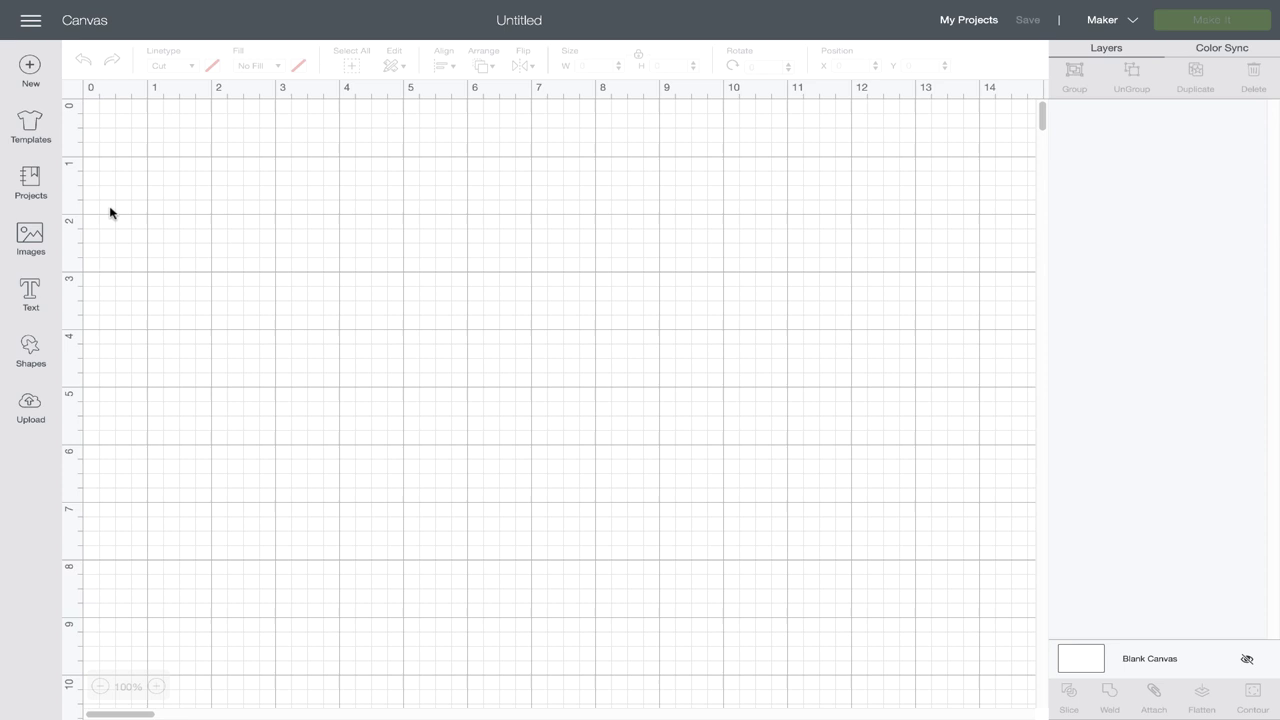
{"action": "left_click", "coordinate": [33, 302]}
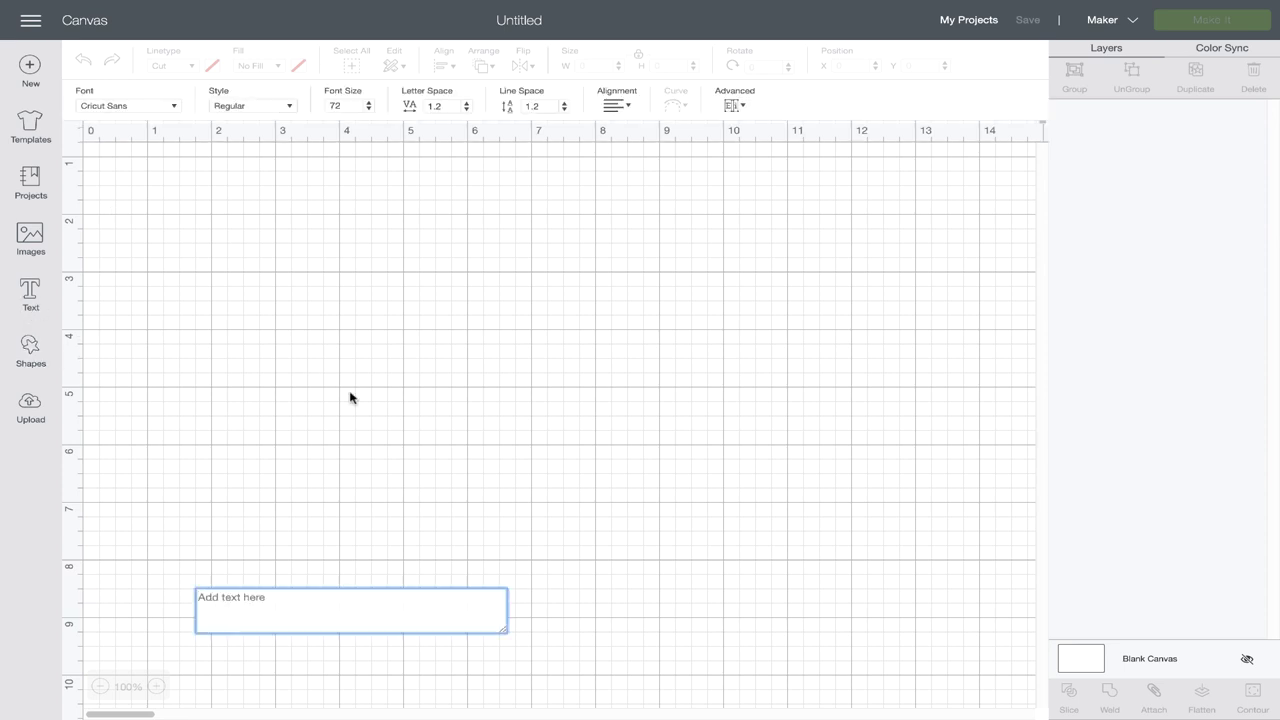
{"action": "type", "text": "Be kind!"}
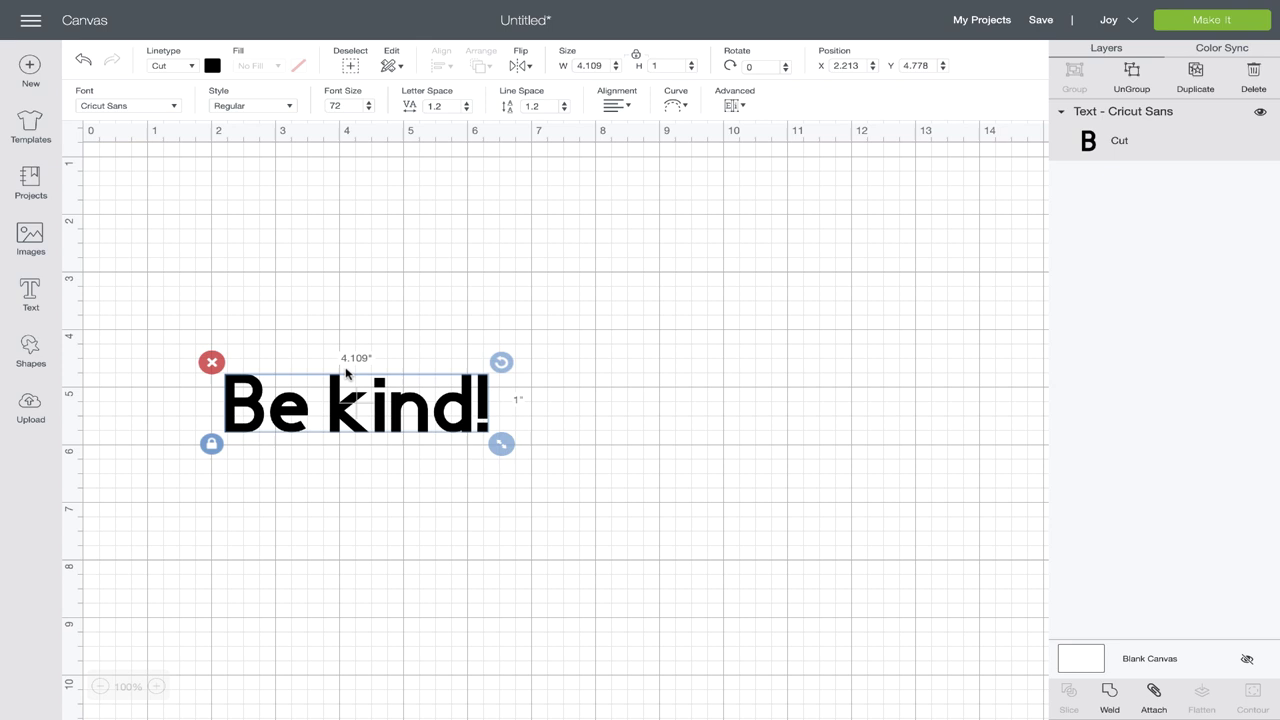
Set the 'Be kind!' text to Annlie Extra Bold and attach it into a single layer.
{"action": "left_click", "coordinate": [174, 106]}
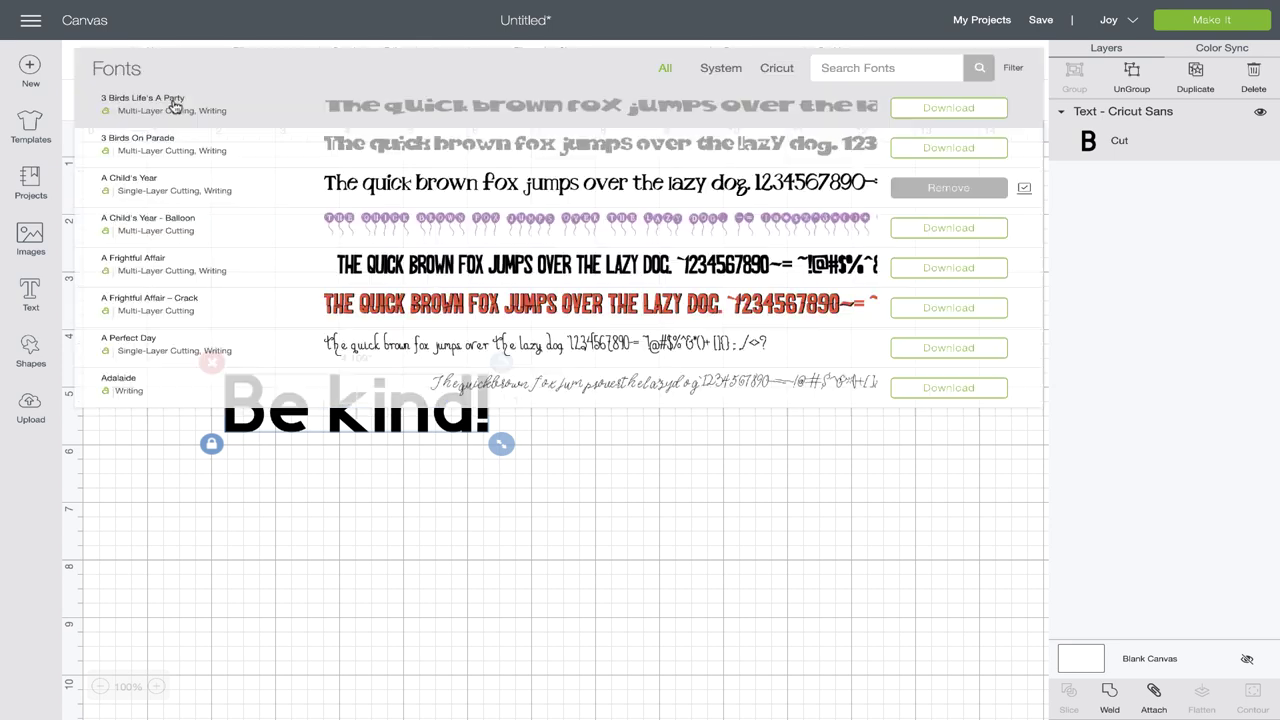
{"action": "scroll", "coordinate": [190, 205], "scroll_direction": "down", "scroll_amount": 5}
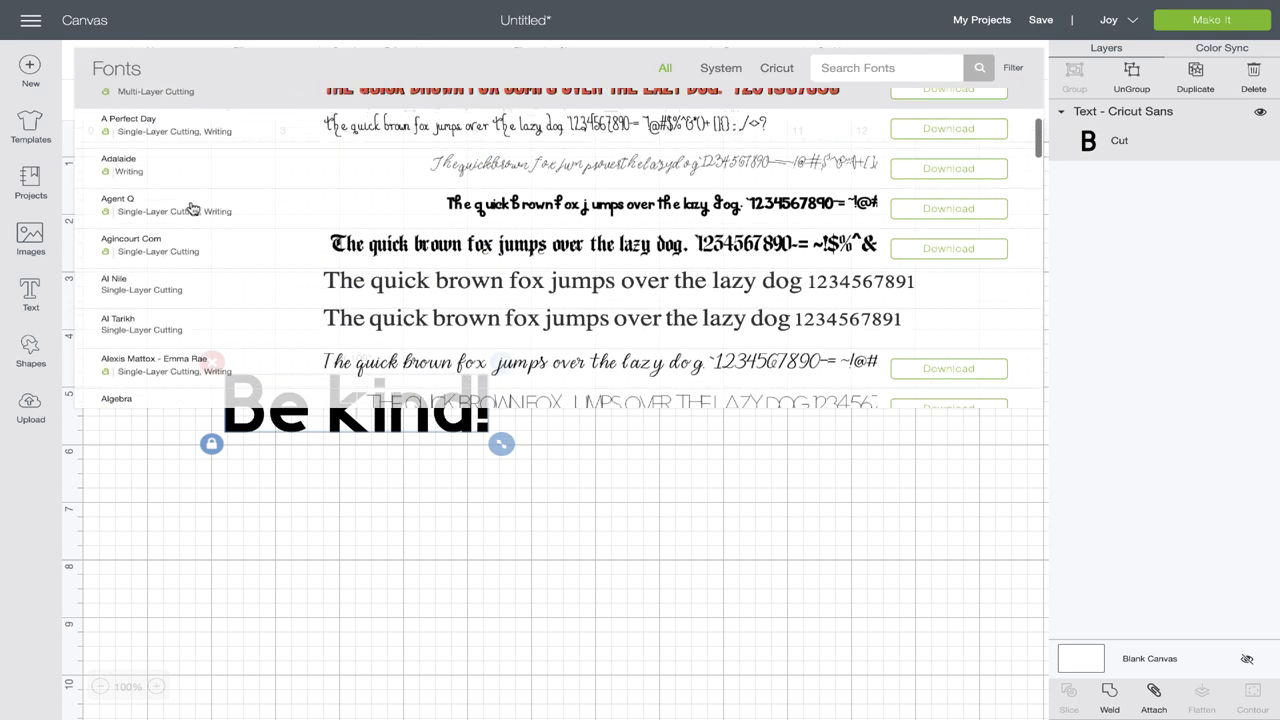
{"action": "scroll", "coordinate": [193, 208], "scroll_direction": "down", "scroll_amount": 10}
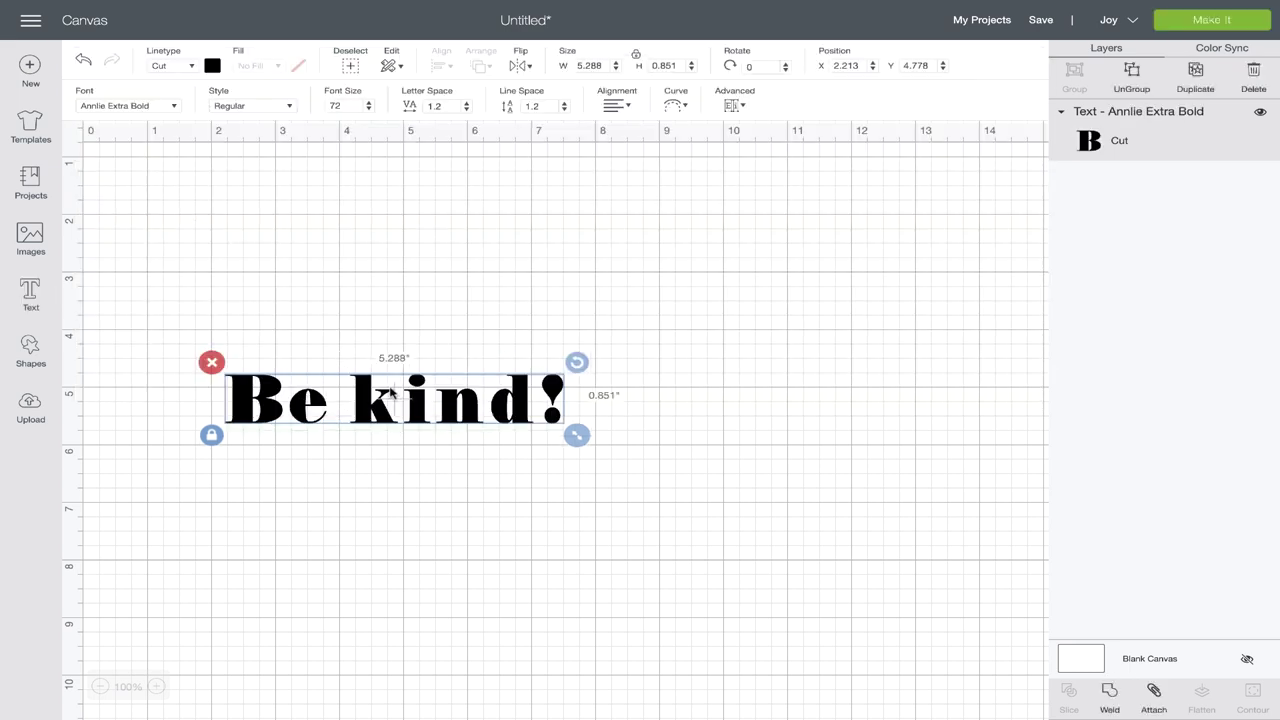
{"action": "left_click_drag", "start_coordinate": [288, 309], "coordinate": [484, 437]}
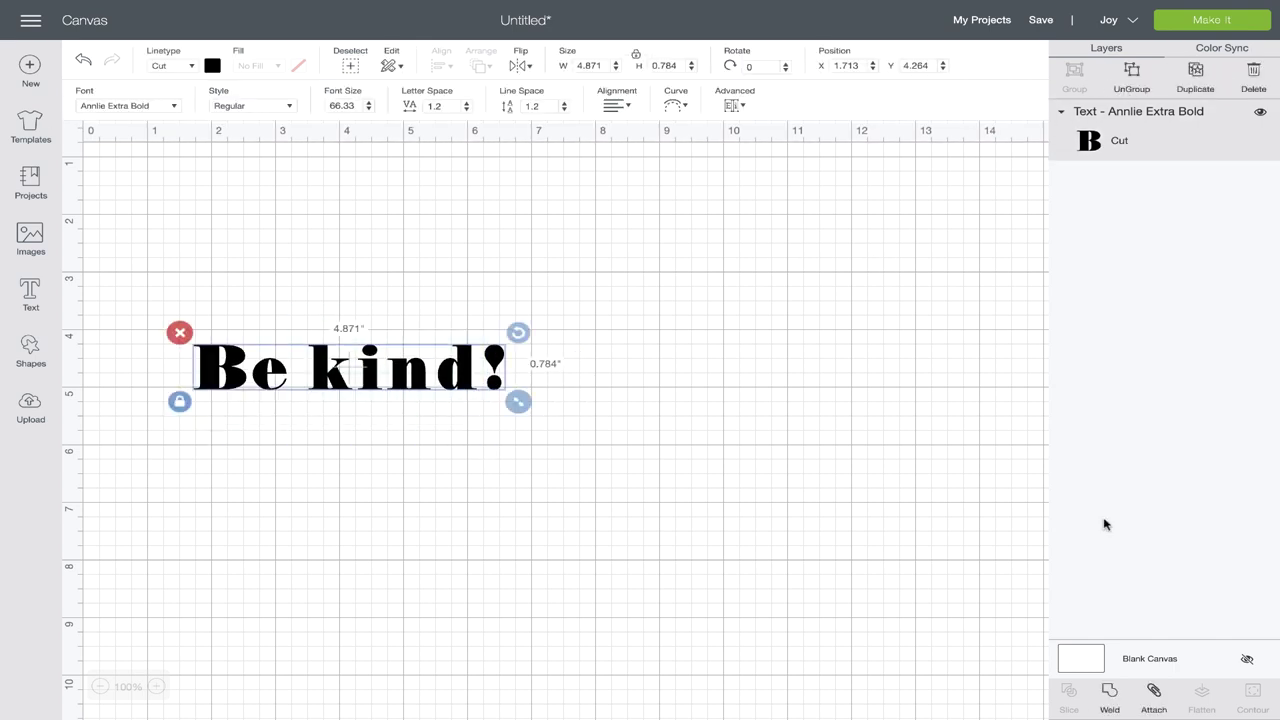
{"action": "left_click", "coordinate": [1155, 700]}
{"action": "left_click", "coordinate": [801, 543]}
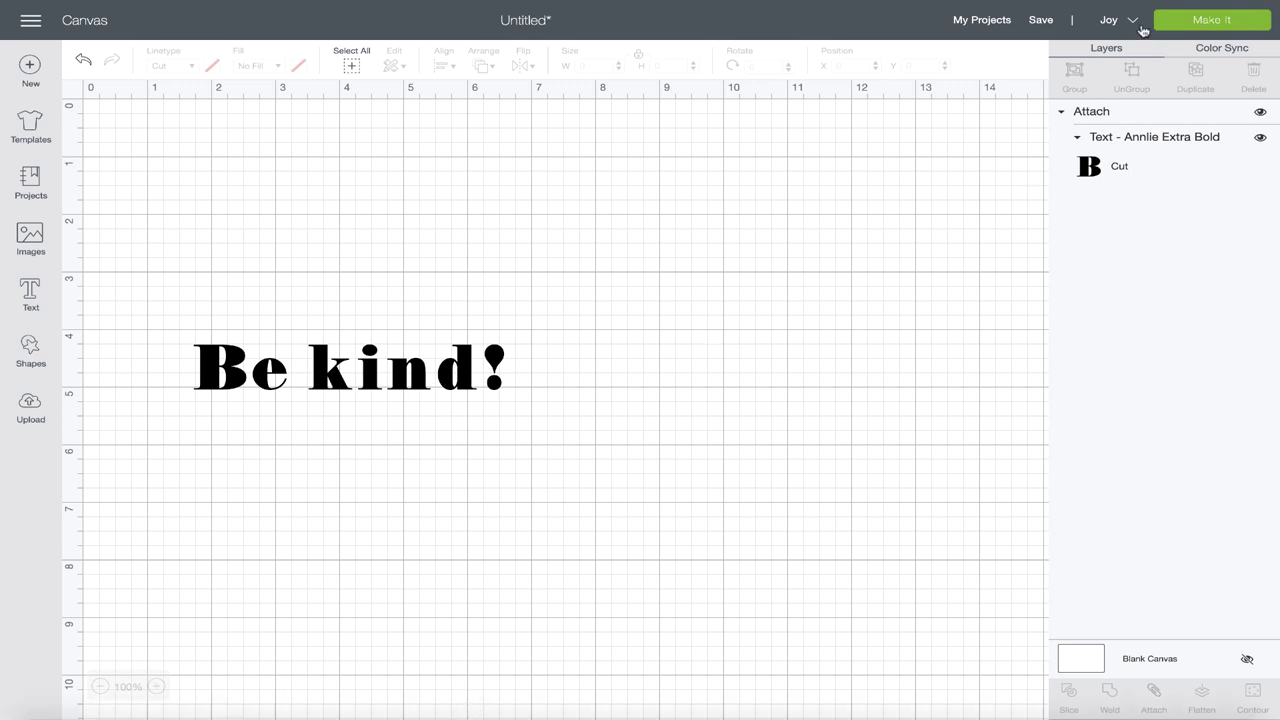
Prepare the cut with material loaded On Mat and centre the text on the mat.
{"action": "left_click", "coordinate": [1198, 26]}
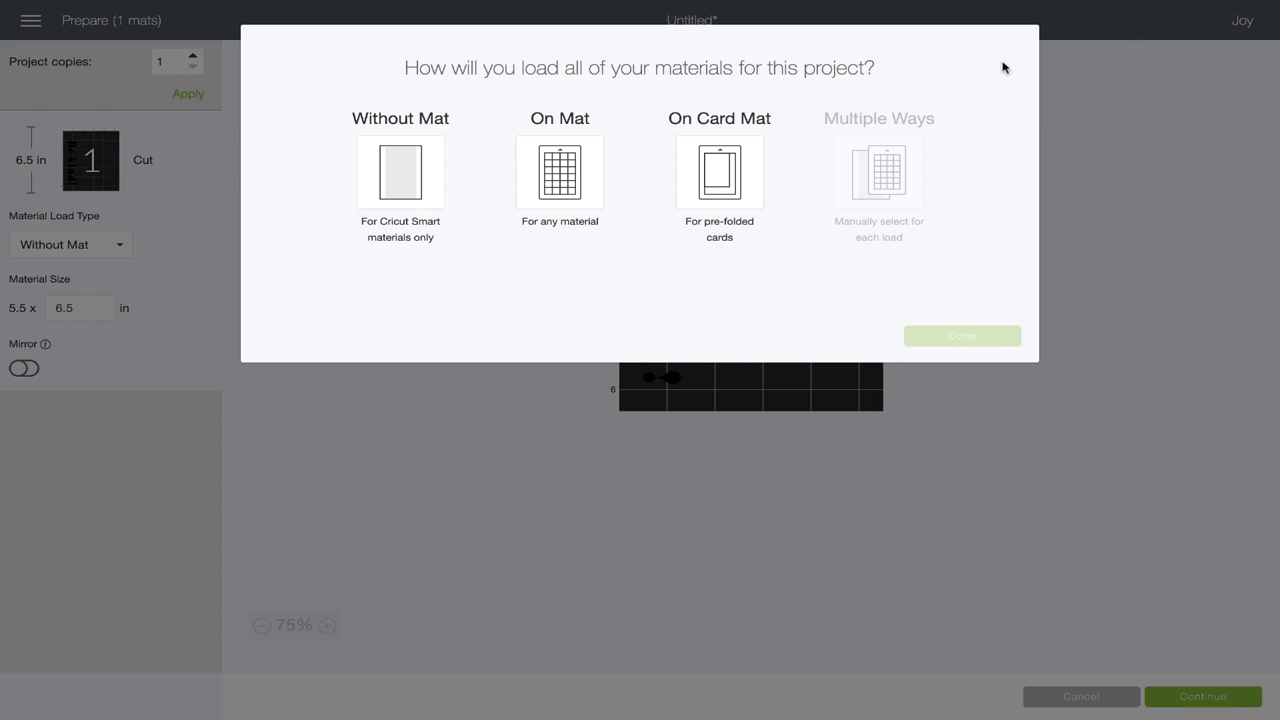
{"action": "left_click", "coordinate": [539, 179]}
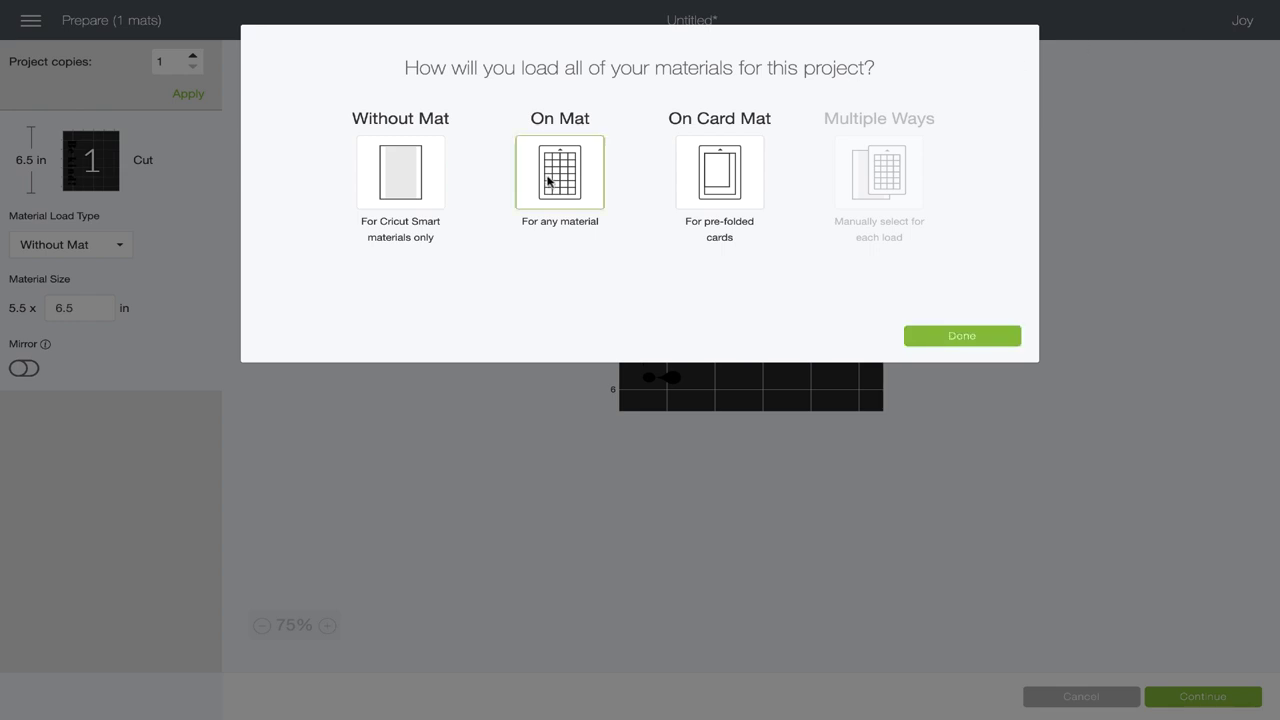
{"action": "left_click", "coordinate": [960, 338]}
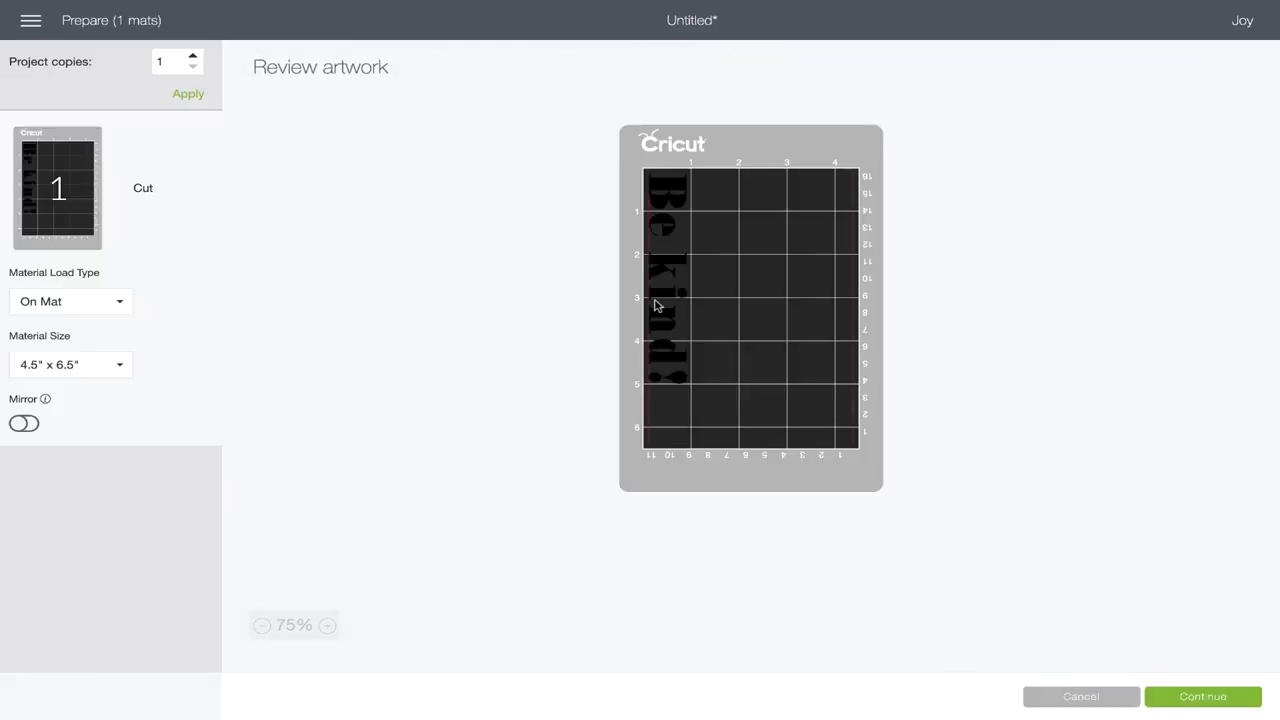
{"action": "left_click_drag", "start_coordinate": [656, 306], "coordinate": [741, 349]}
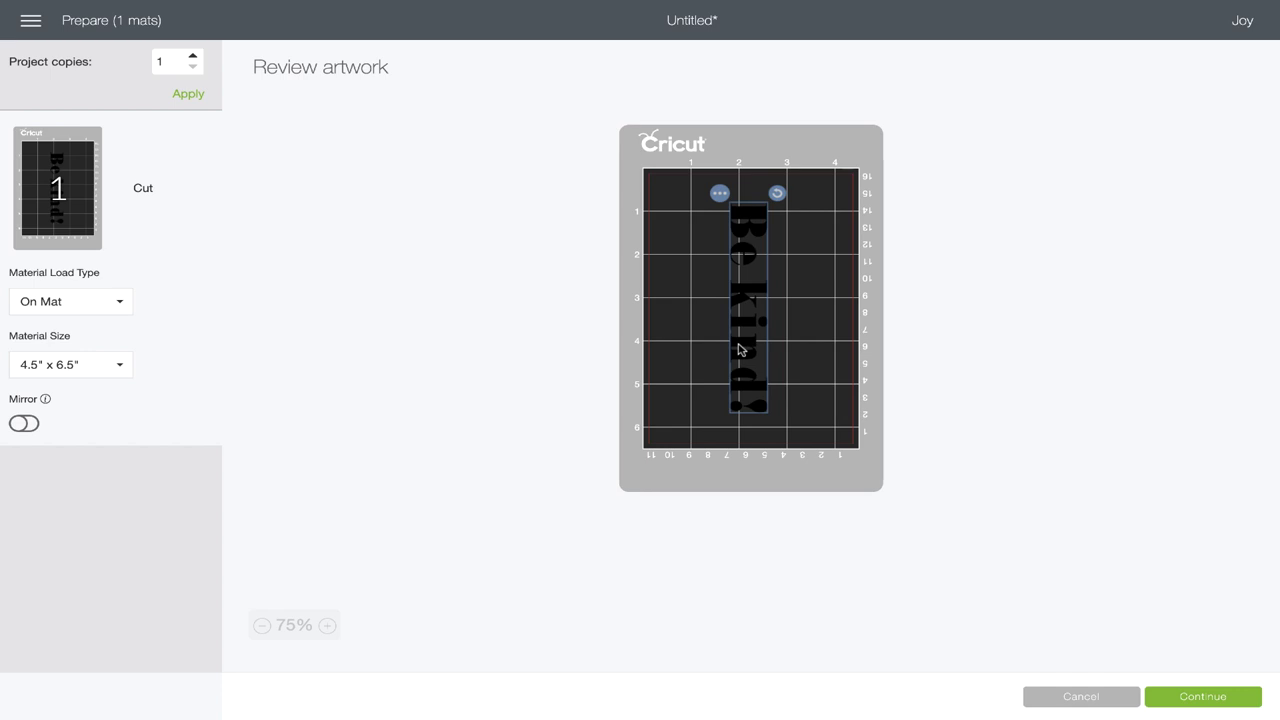
{"action": "left_click", "coordinate": [809, 310]}
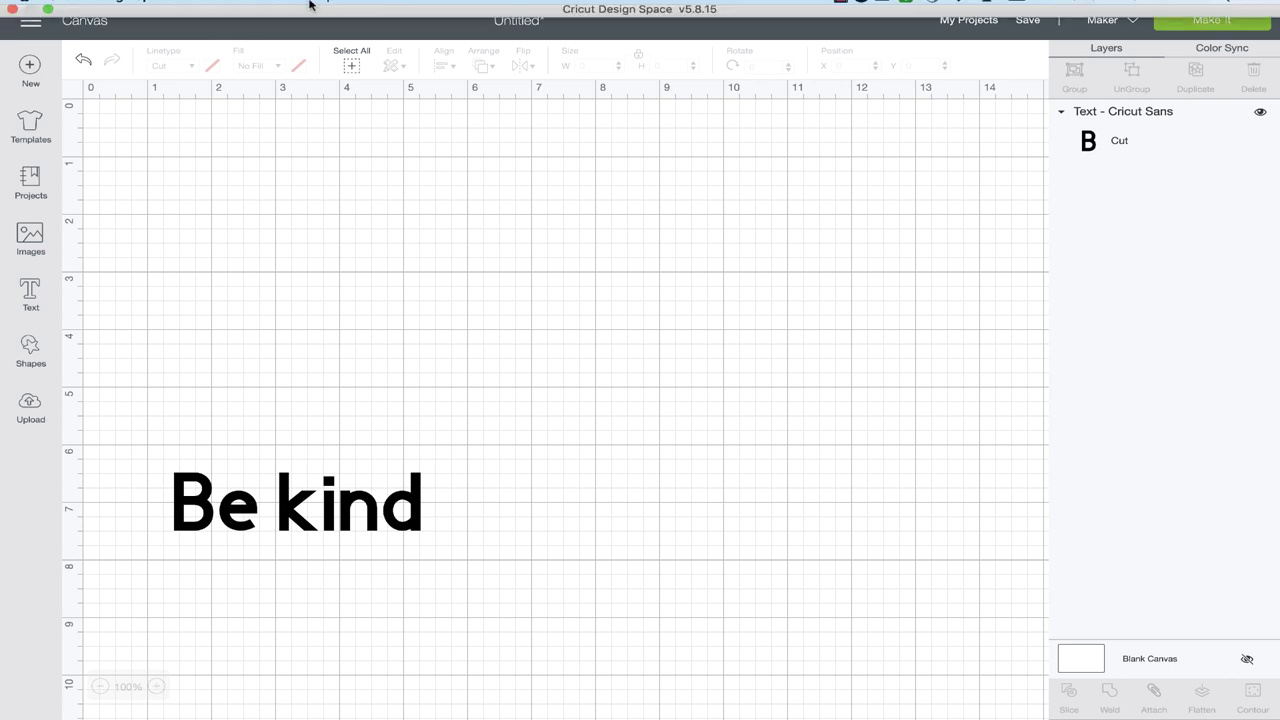
Change 'Be kind' to Chong Modern Pro Bold, enlarge it to about 10 in wide and move it lower-left.
{"action": "left_click_drag", "start_coordinate": [296, 508], "coordinate": [408, 343]}
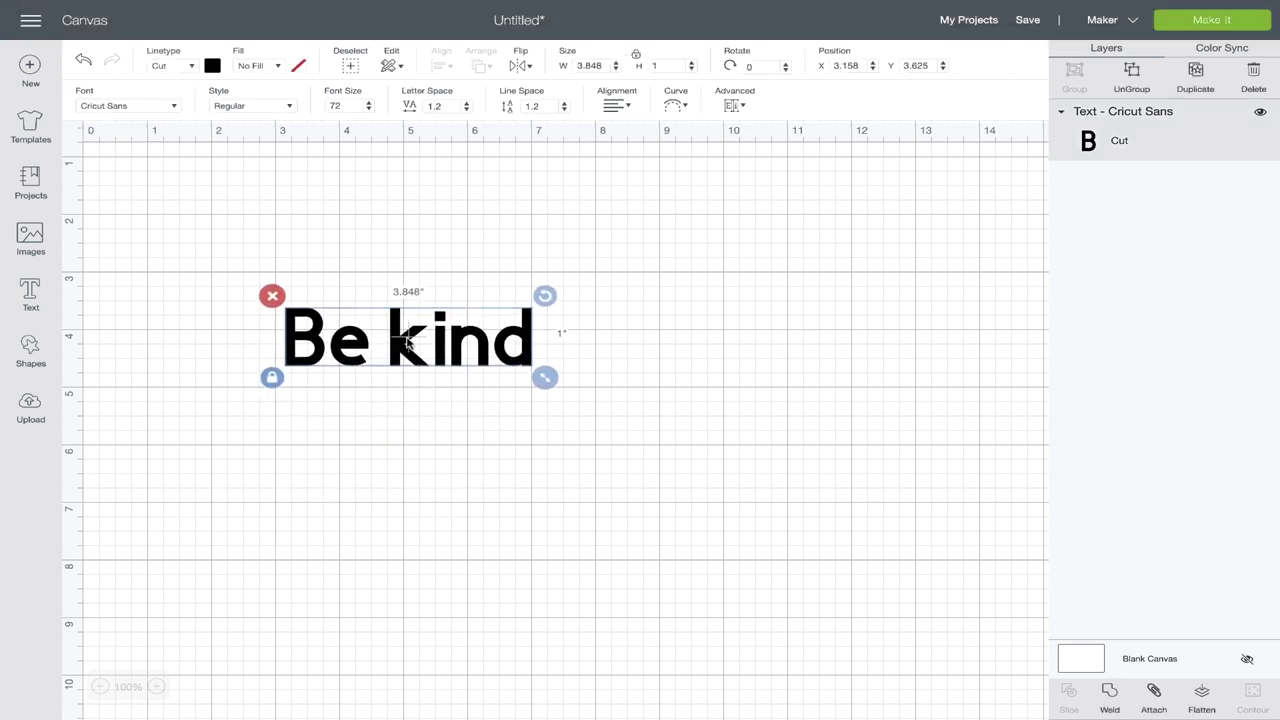
{"action": "left_click", "coordinate": [152, 108]}
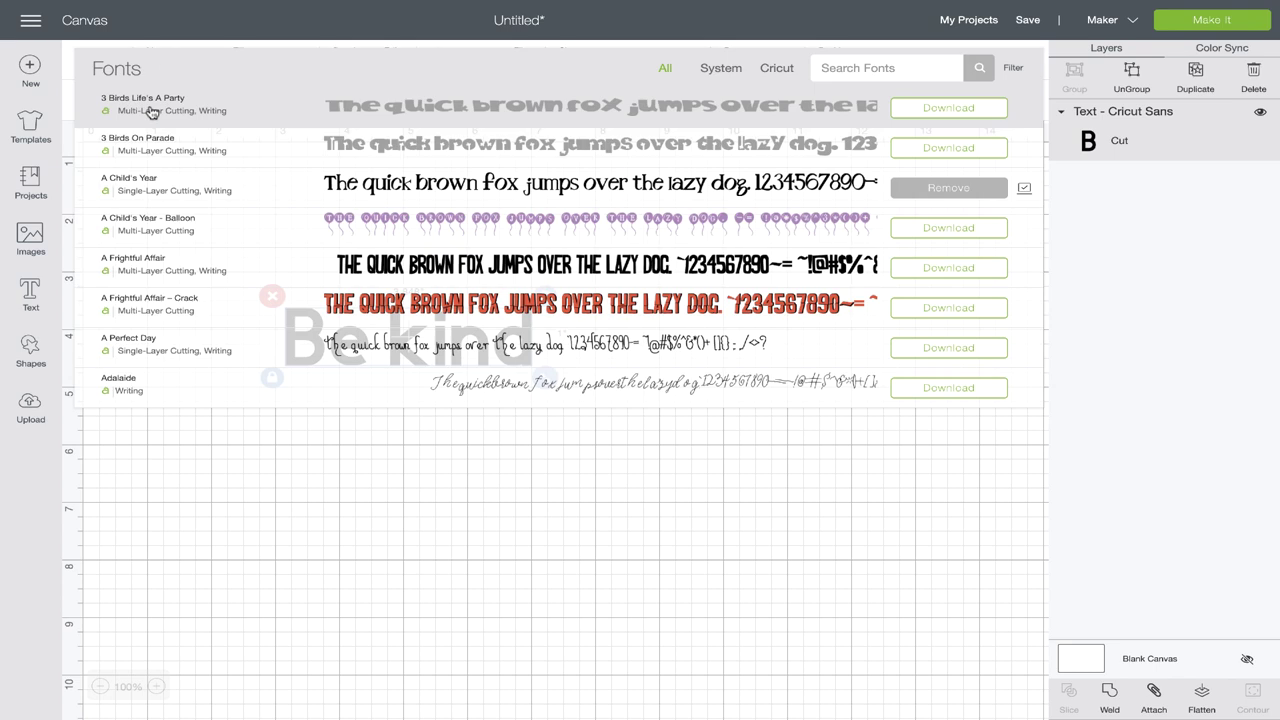
{"action": "left_click", "coordinate": [829, 66]}
{"action": "type", "text": "bolkd"}
{"action": "key", "text": "BackSpace"}
{"action": "key", "text": "BackSpace"}
{"action": "type", "text": "d"}
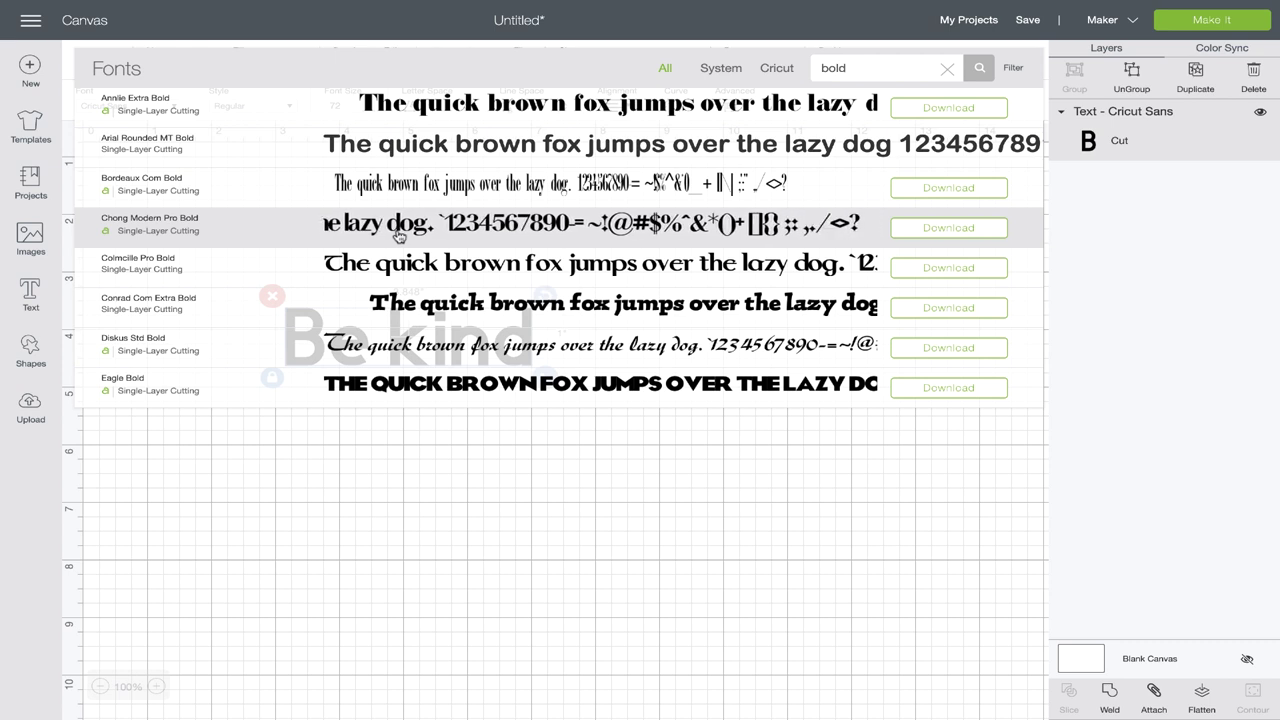
{"action": "left_click", "coordinate": [182, 241]}
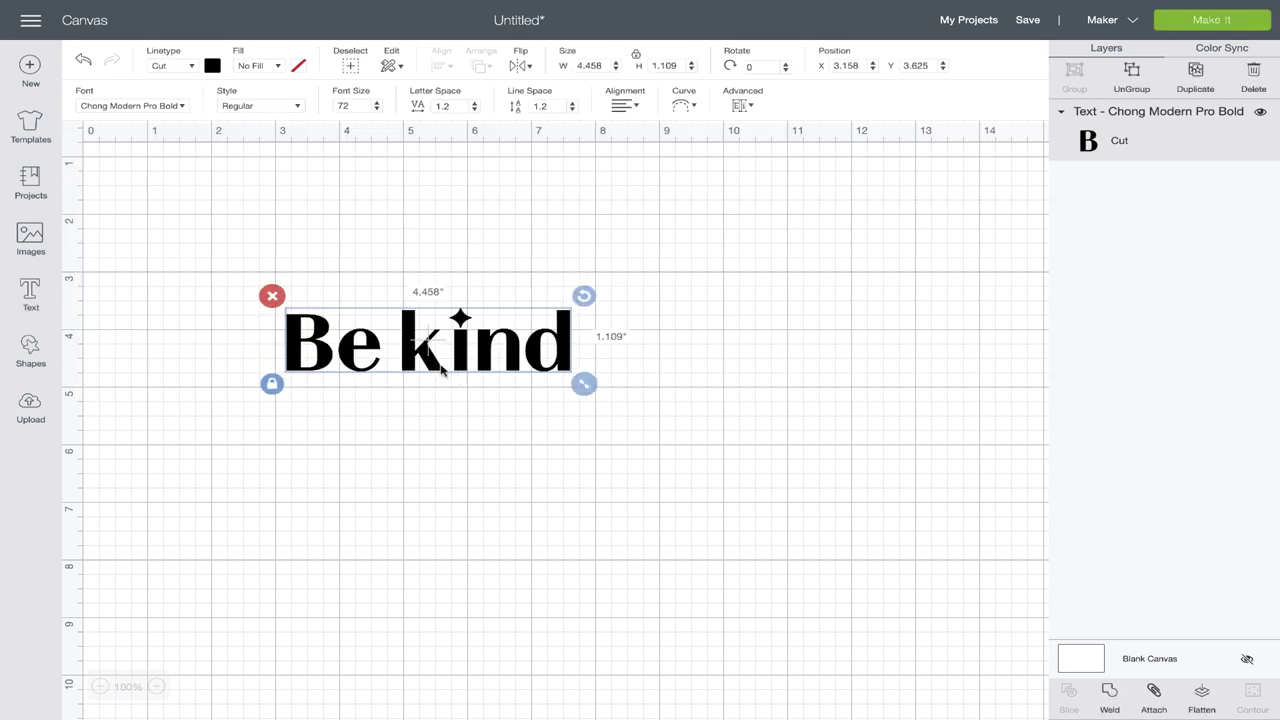
{"action": "left_click_drag", "start_coordinate": [598, 389], "coordinate": [947, 483]}
{"action": "left_click_drag", "start_coordinate": [700, 338], "coordinate": [605, 473]}
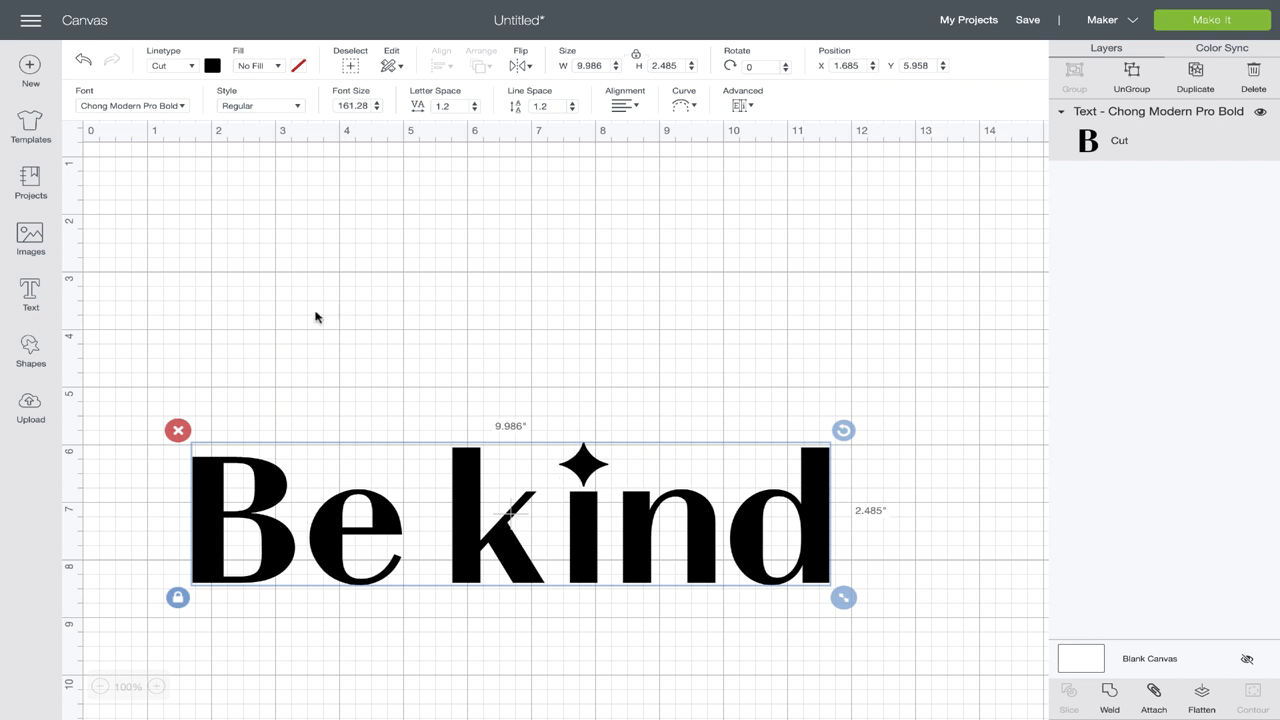
Add a square, shrink it to about 2 in and place it over the word 'kind'.
{"action": "left_click", "coordinate": [31, 346]}
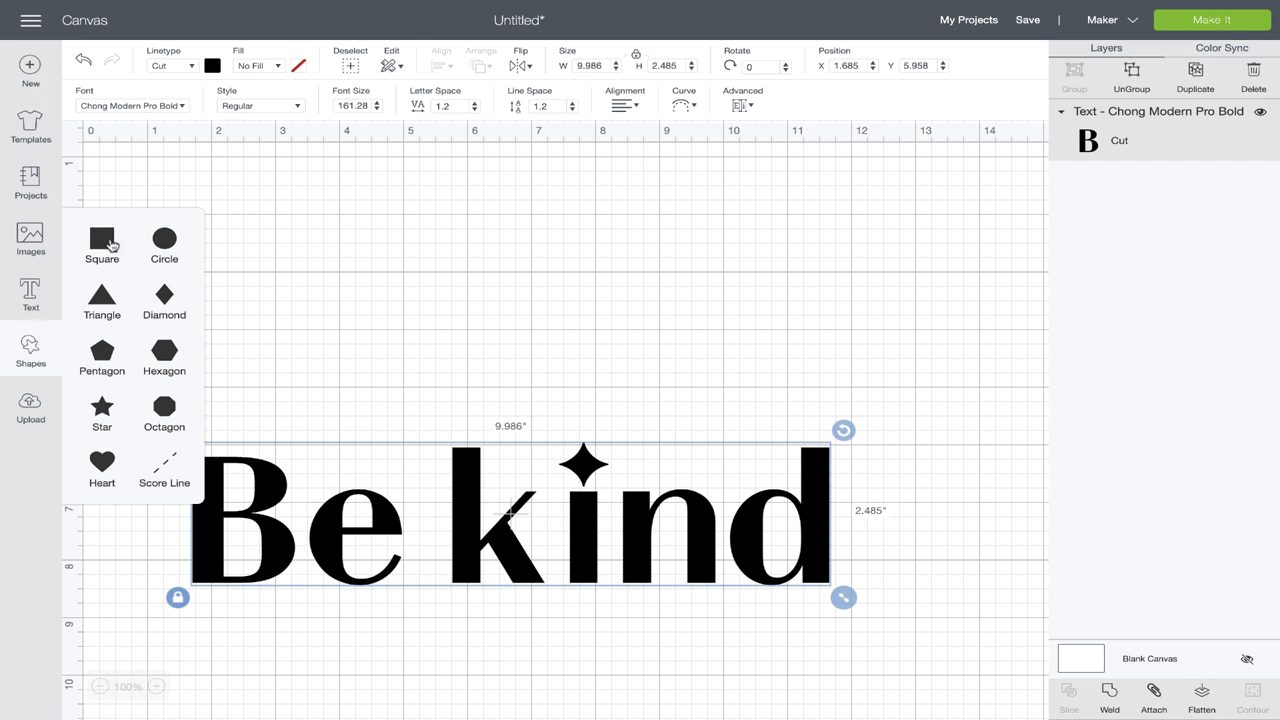
{"action": "left_click", "coordinate": [111, 245]}
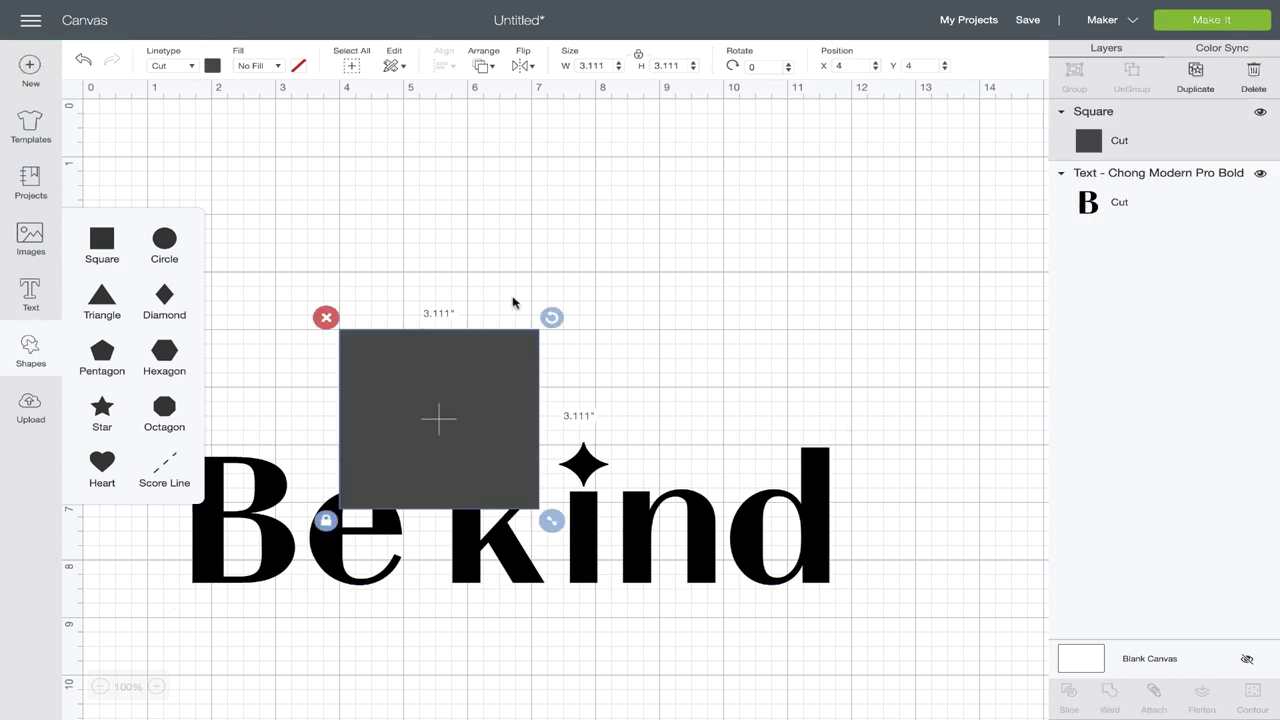
{"action": "left_click_drag", "start_coordinate": [466, 354], "coordinate": [665, 295]}
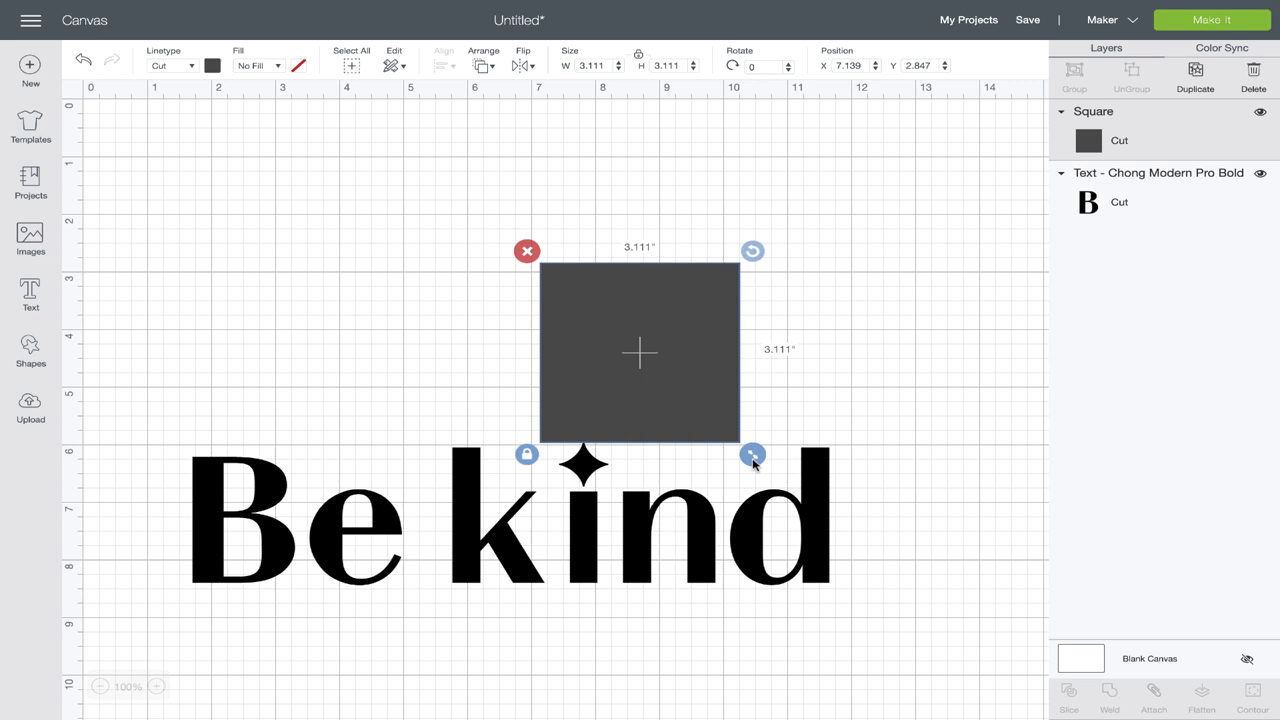
{"action": "left_click_drag", "start_coordinate": [752, 456], "coordinate": [681, 396]}
{"action": "left_click_drag", "start_coordinate": [651, 333], "coordinate": [647, 443]}
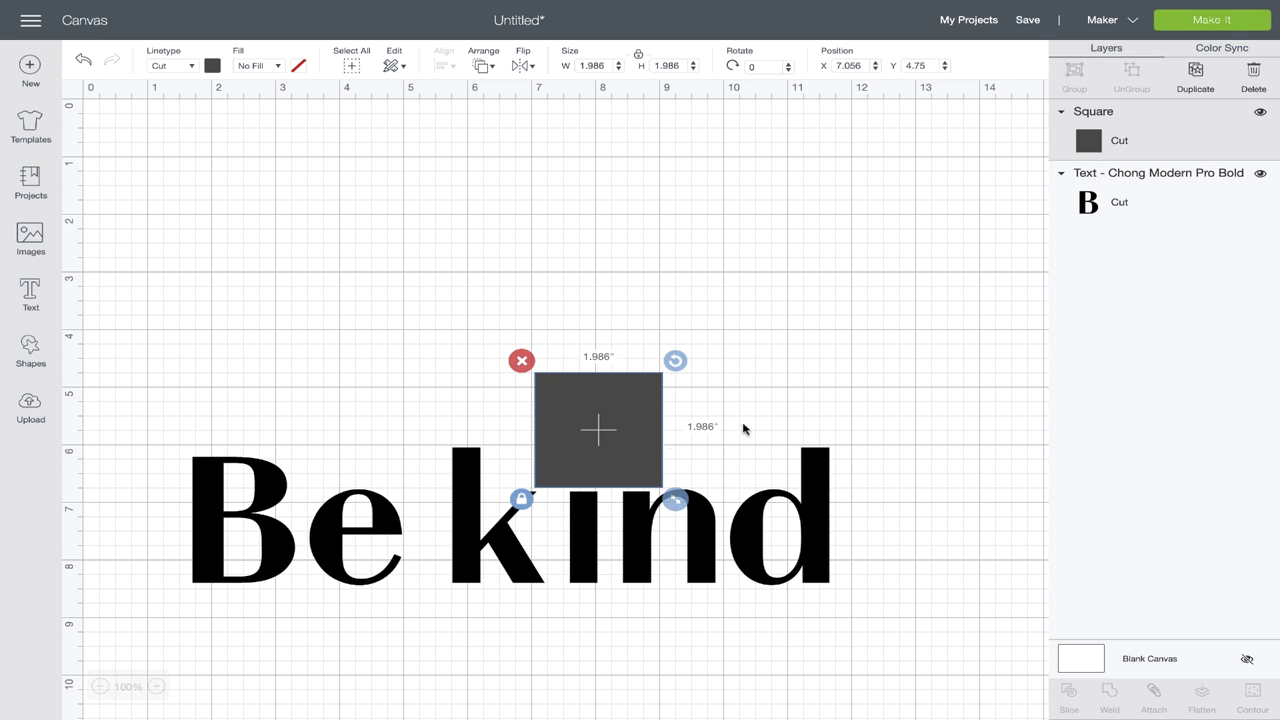
Slice the shape out of the text and pull the square and star pieces away.
{"action": "left_click_drag", "start_coordinate": [566, 311], "coordinate": [793, 625]}
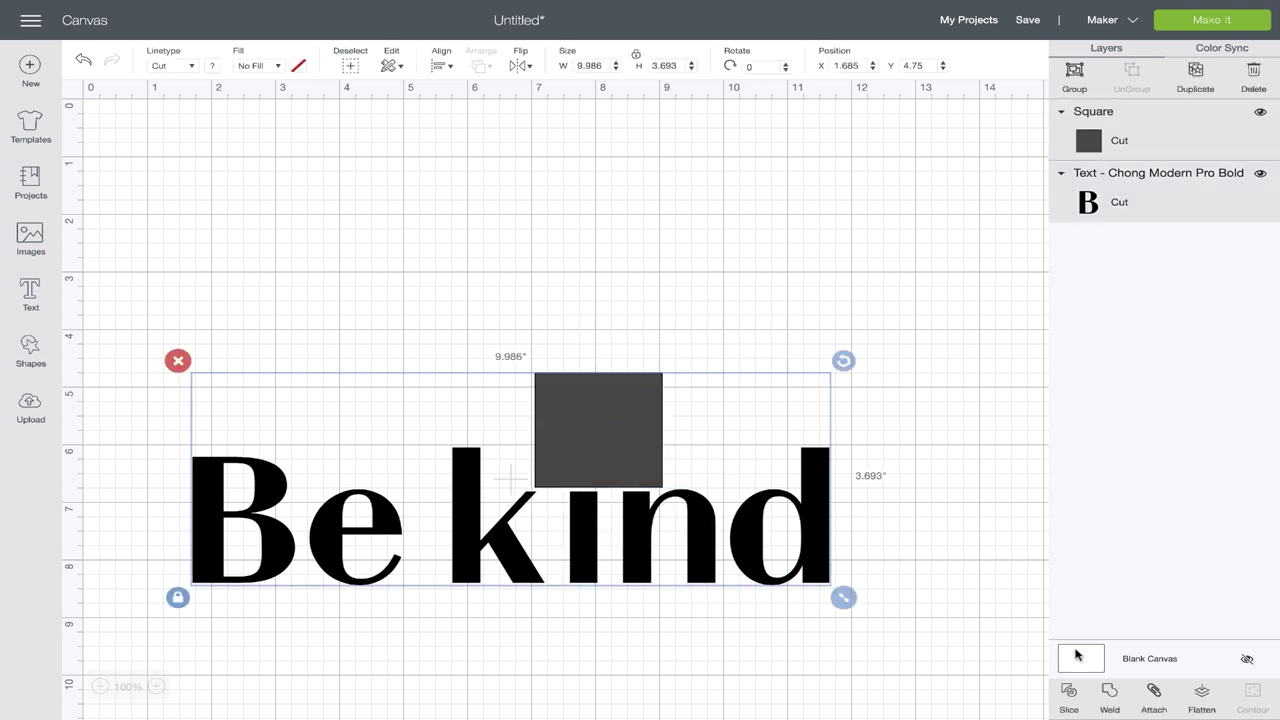
{"action": "left_click", "coordinate": [1068, 693]}
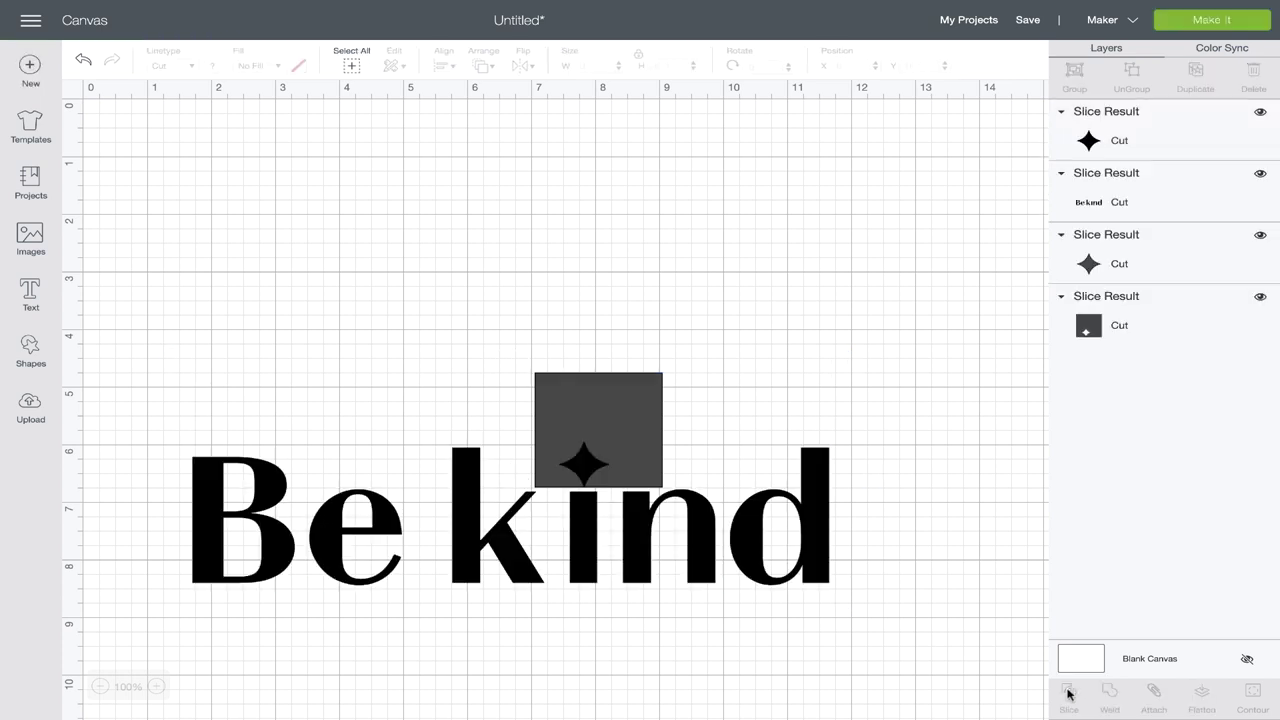
{"action": "left_click_drag", "start_coordinate": [613, 470], "coordinate": [652, 517]}
{"action": "left_click_drag", "start_coordinate": [636, 443], "coordinate": [745, 337]}
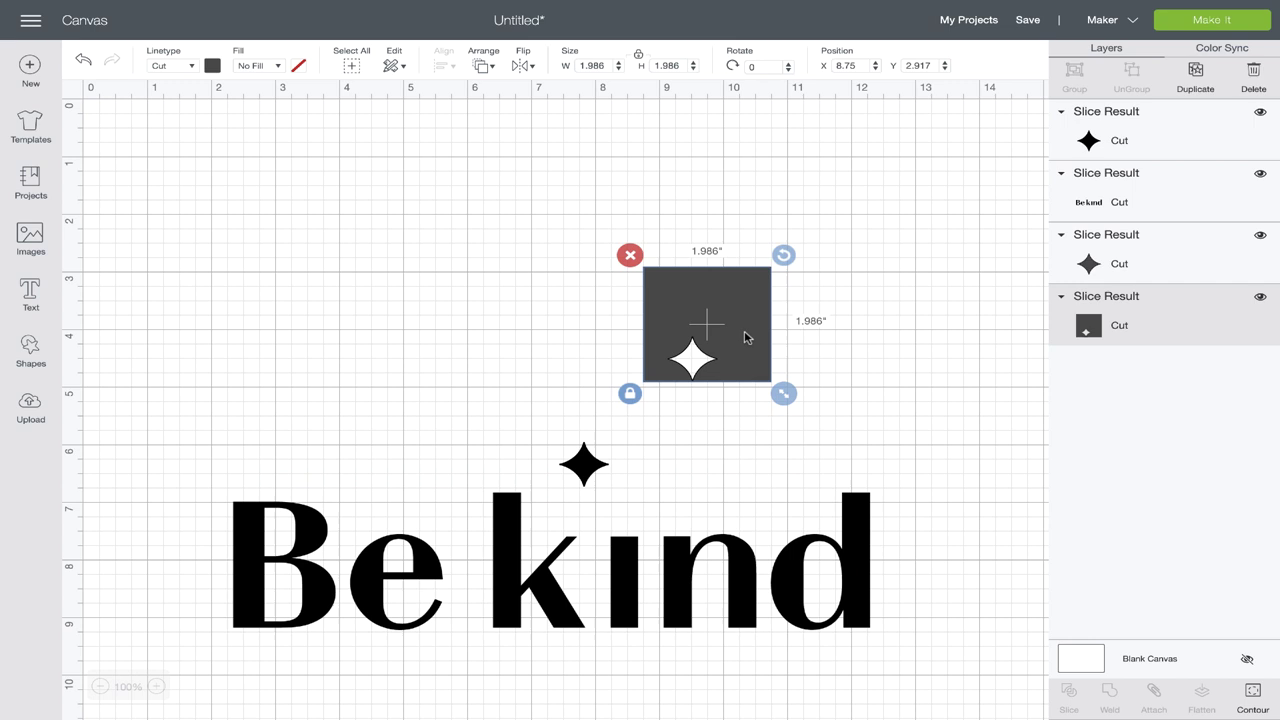
{"action": "left_click_drag", "start_coordinate": [575, 480], "coordinate": [477, 276]}
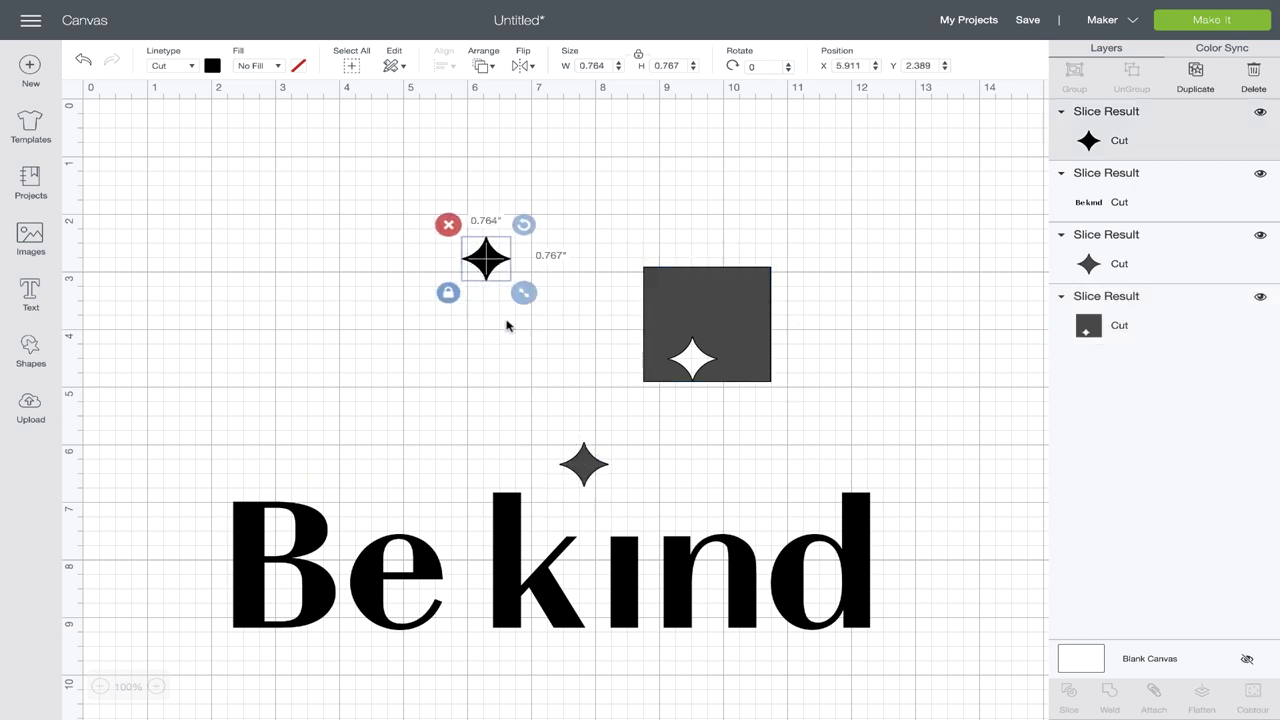
Delete the leftover grey star, dark square and black star pieces.
{"action": "left_click", "coordinate": [586, 455]}
{"action": "key", "text": "Delete"}
{"action": "left_click", "coordinate": [713, 317]}
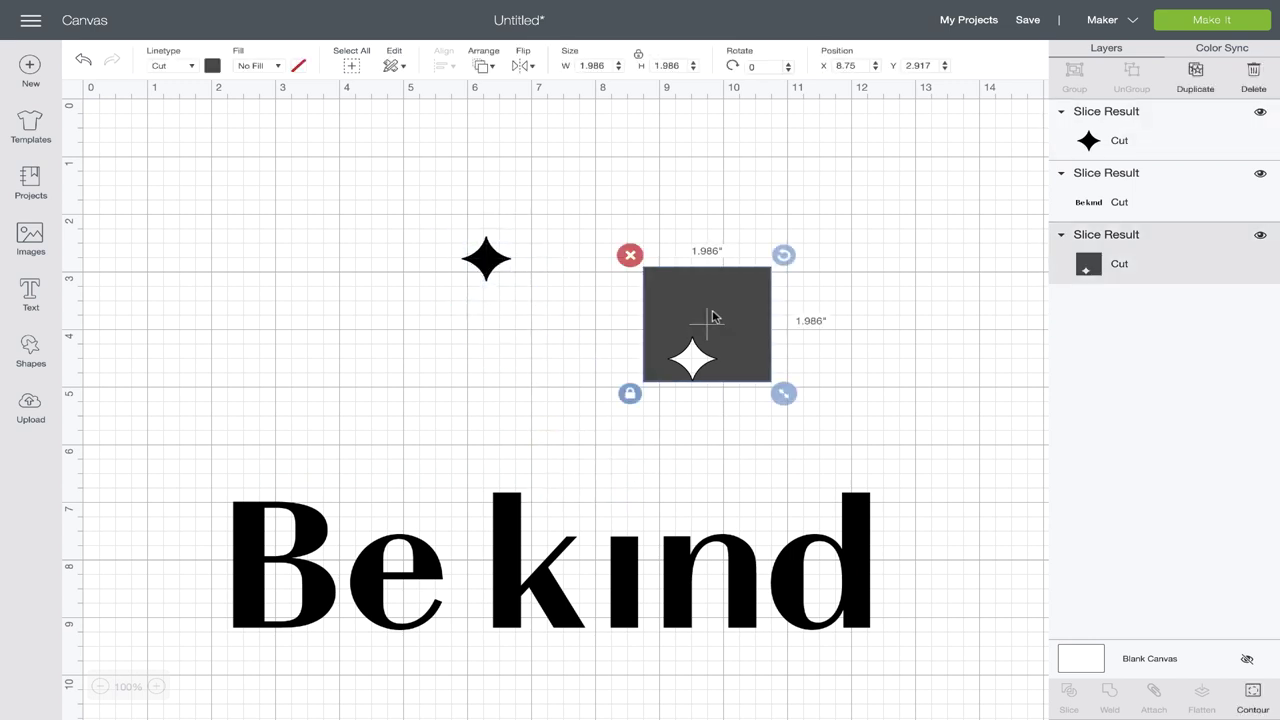
{"action": "key", "text": "Delete"}
{"action": "left_click", "coordinate": [482, 260]}
{"action": "key", "text": "Delete"}
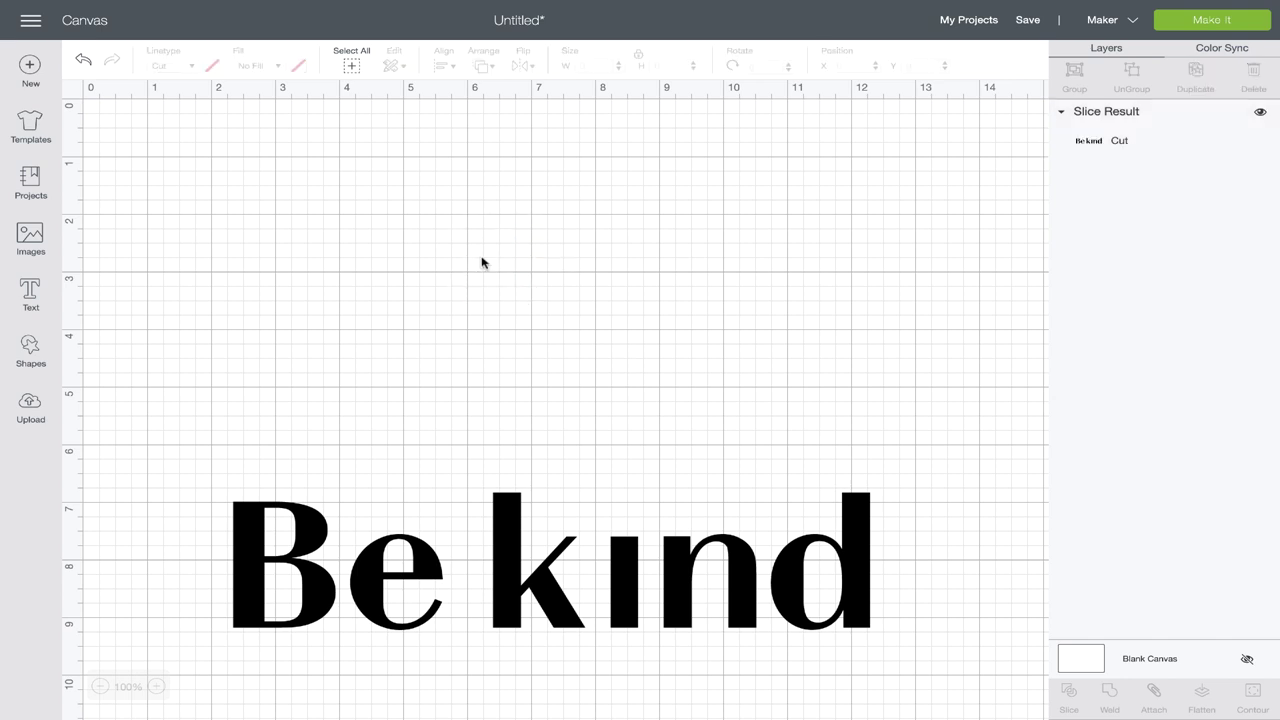
Add a heart about 1 in wide over the 'i' and attach it to 'Be kind'.
{"action": "left_click", "coordinate": [32, 352]}
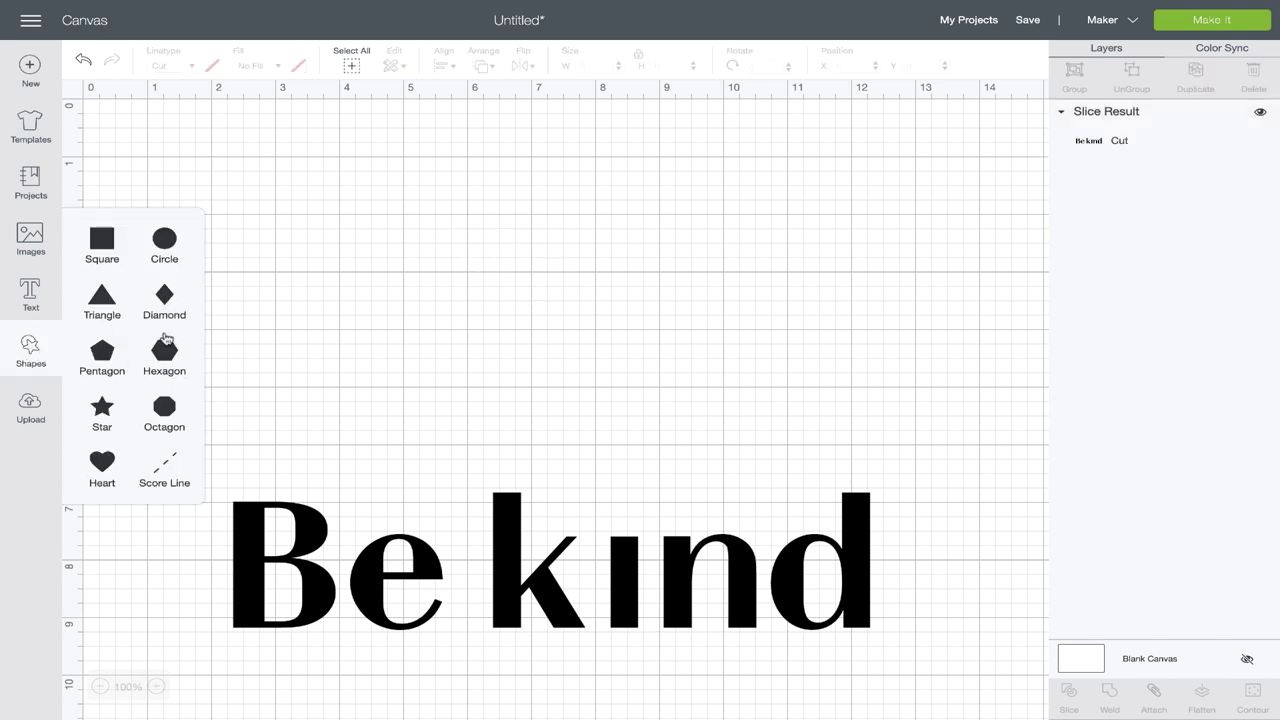
{"action": "left_click", "coordinate": [102, 463]}
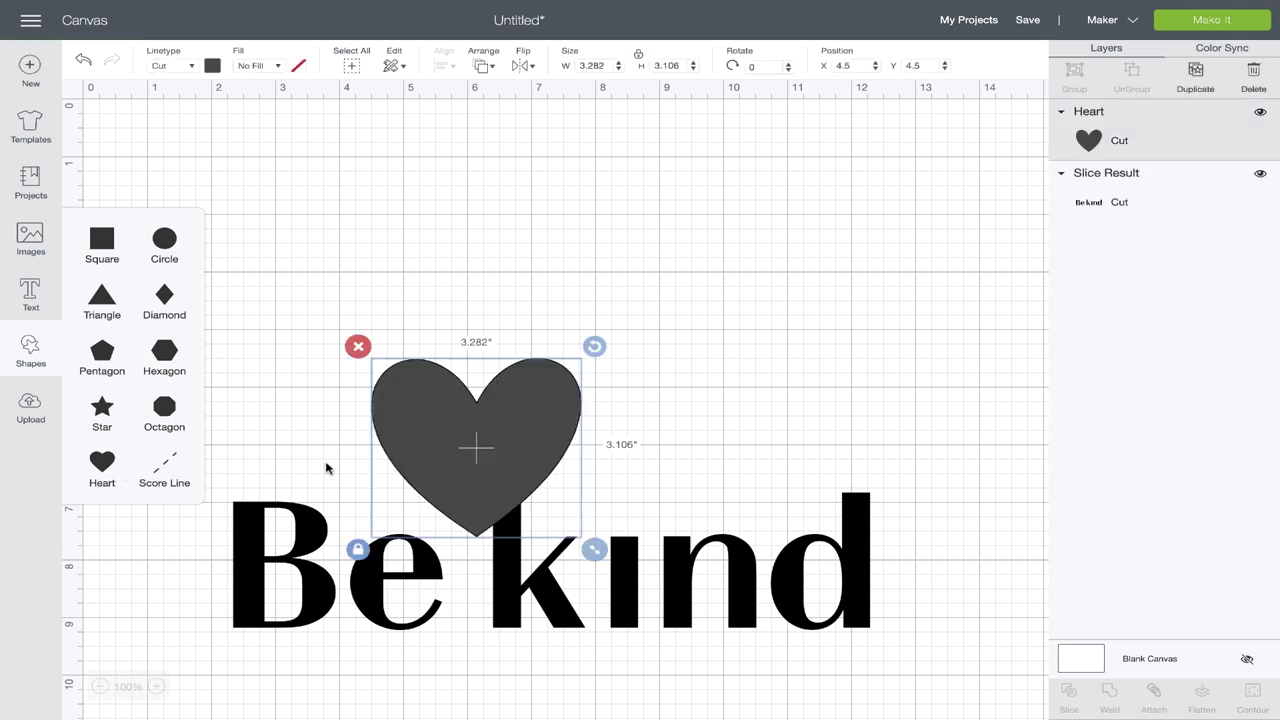
{"action": "left_click_drag", "start_coordinate": [594, 549], "coordinate": [640, 503]}
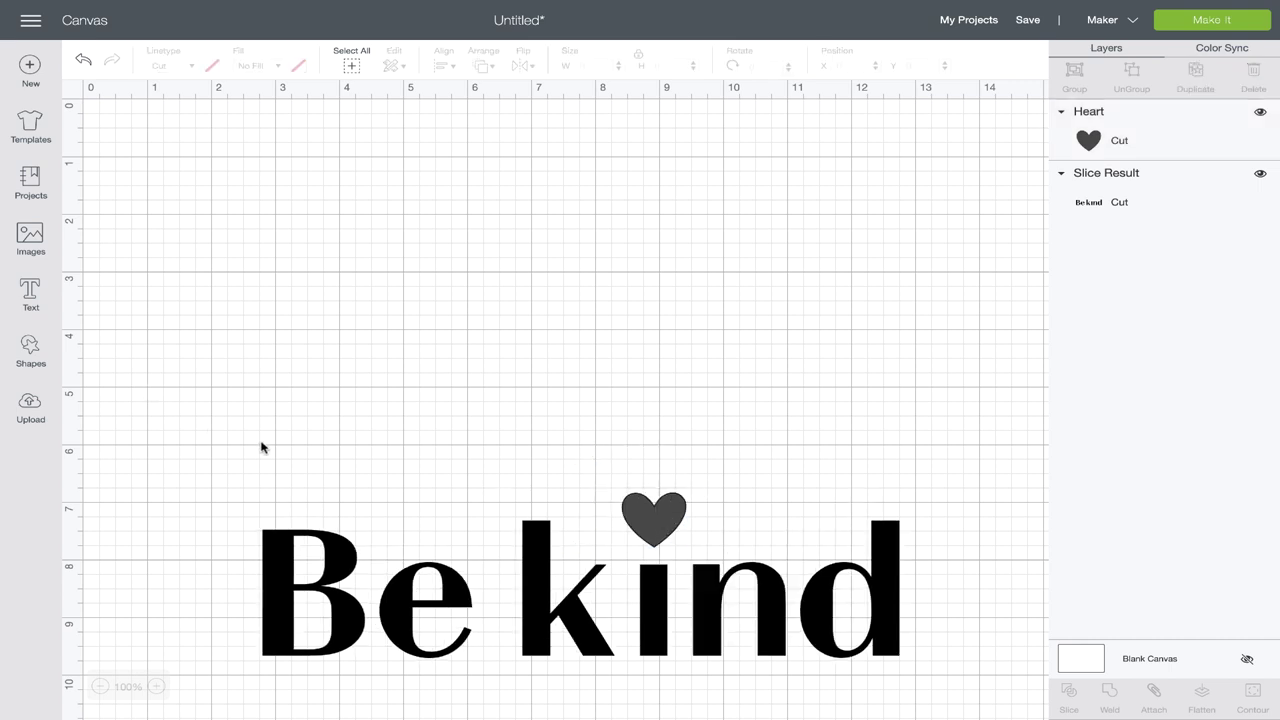
{"action": "left_click_drag", "start_coordinate": [260, 446], "coordinate": [905, 627]}
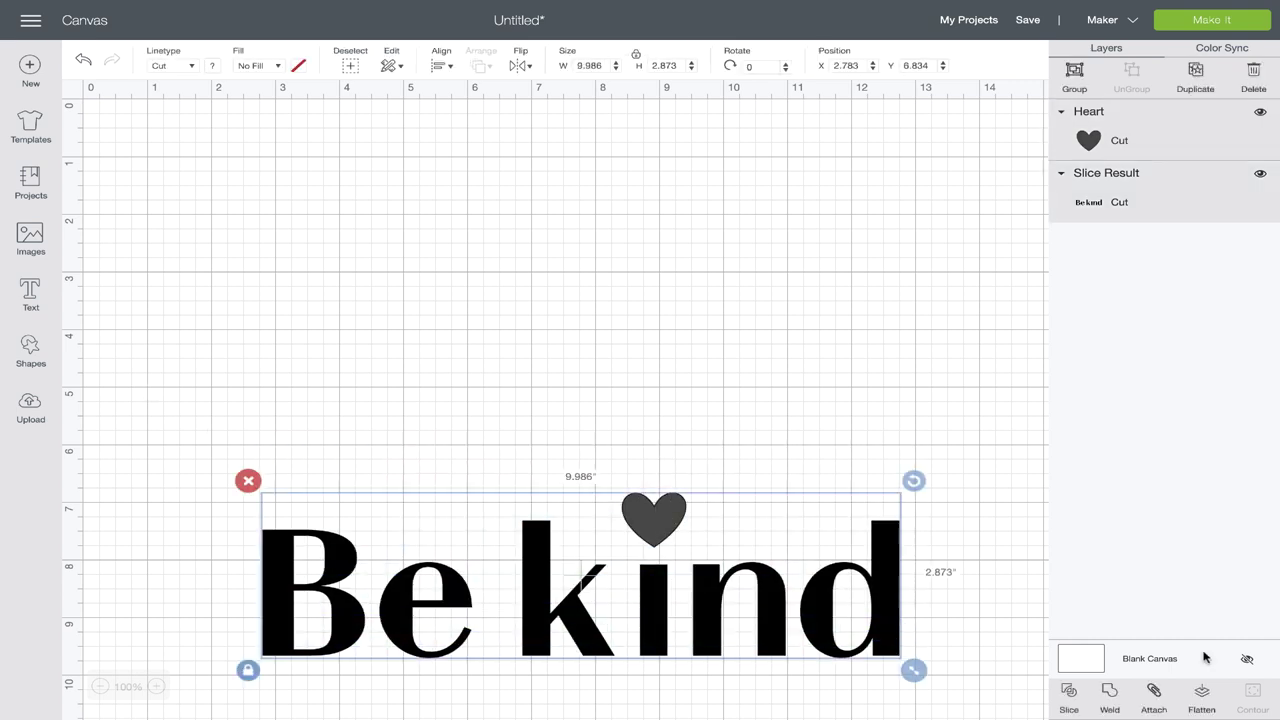
{"action": "left_click", "coordinate": [1154, 692]}
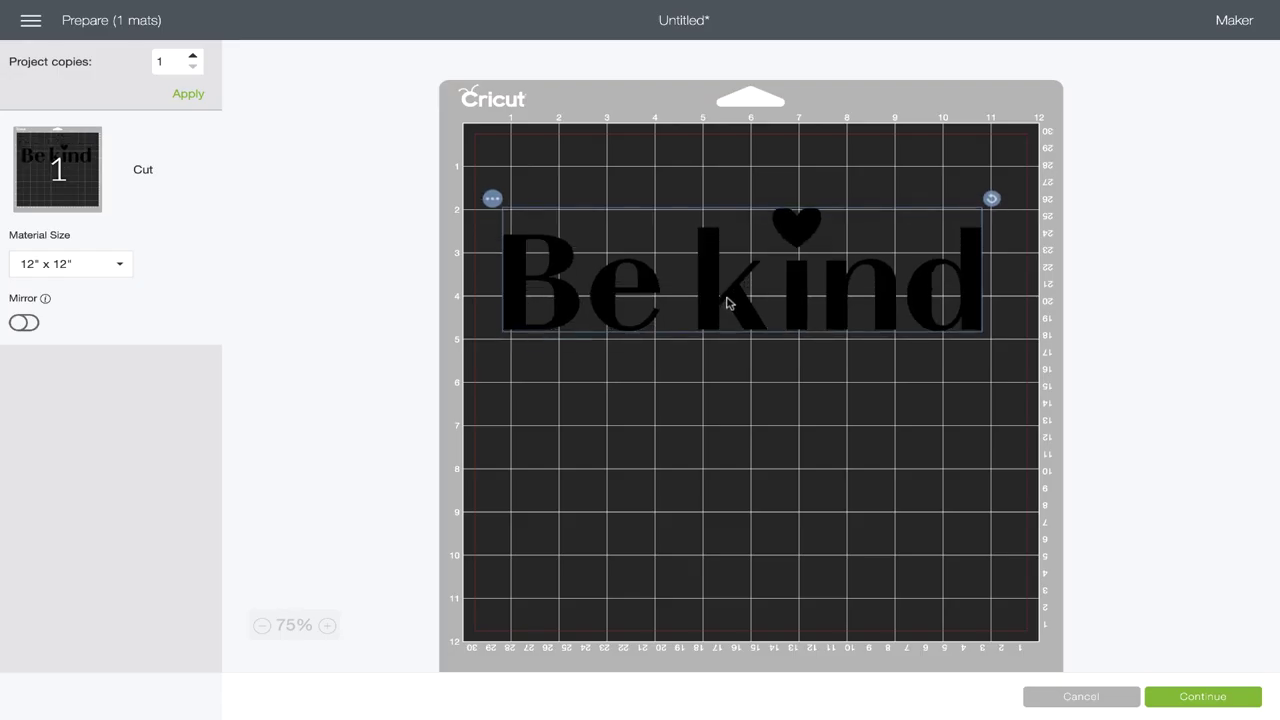
Move the heart design lower on the mat, then nudge the new Cricut Sans 'Be kind' text up.
{"action": "left_click_drag", "start_coordinate": [727, 299], "coordinate": [739, 414]}
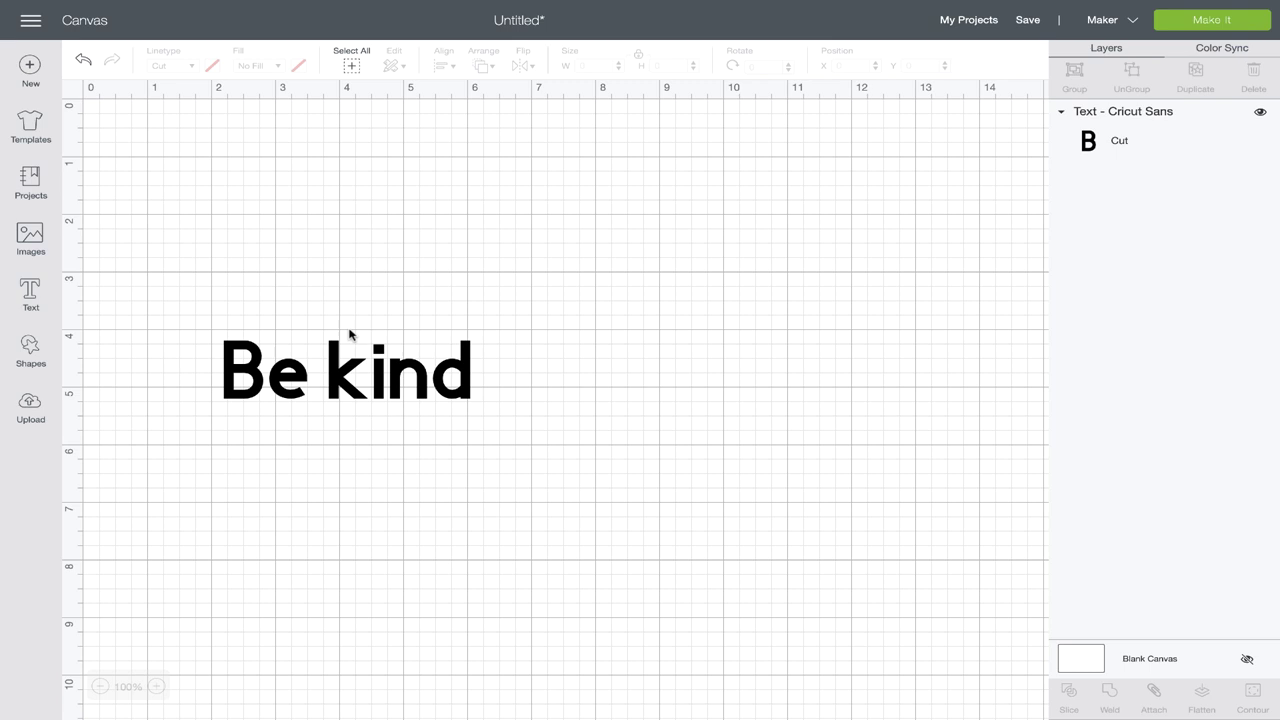
{"action": "left_click", "coordinate": [340, 375]}
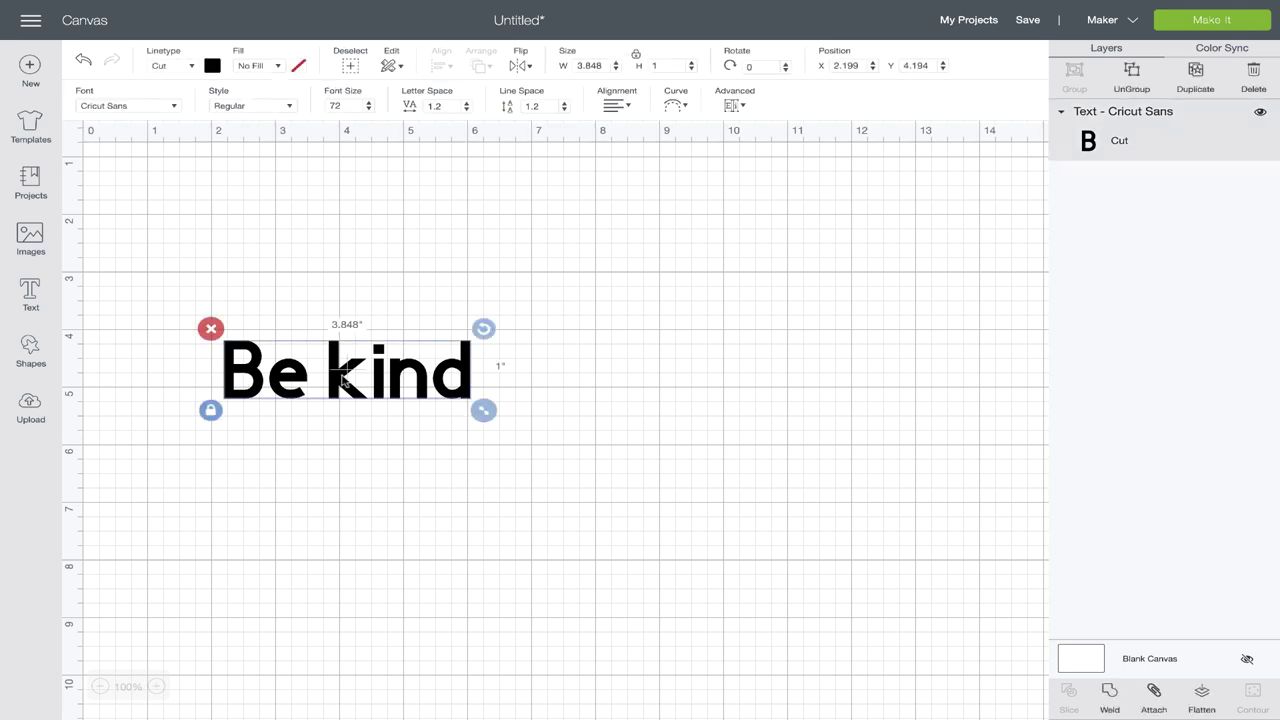
{"action": "left_click_drag", "start_coordinate": [340, 375], "coordinate": [338, 350]}
Switch 'Be kind' to Cursive 101, shift it slightly down-right and reselect it.
{"action": "left_click", "coordinate": [118, 106]}
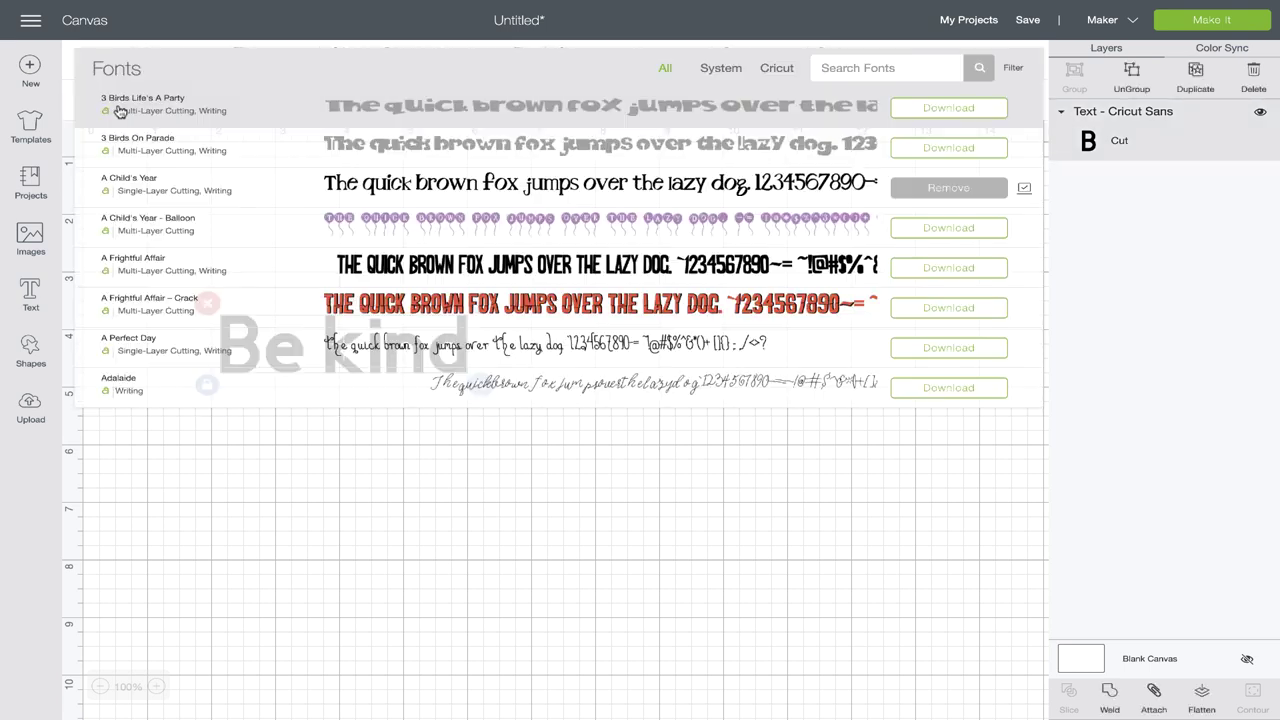
{"action": "type", "text": "cursive"}
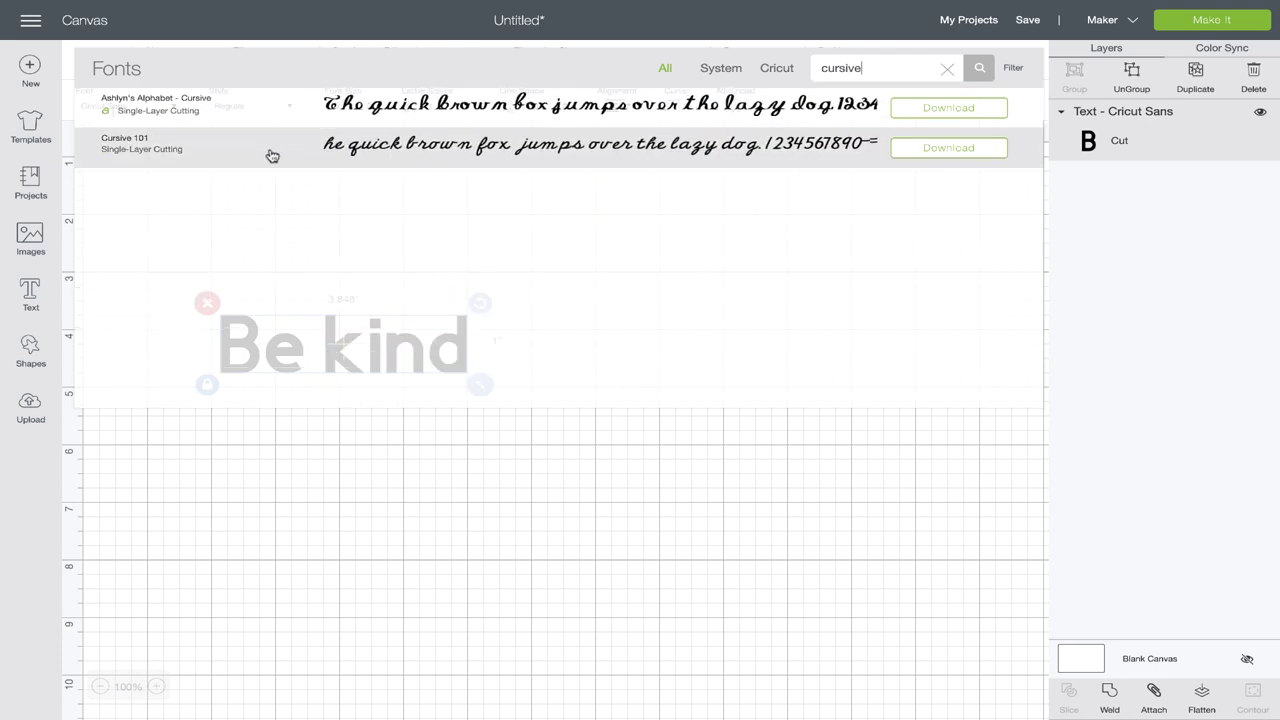
{"action": "left_click", "coordinate": [268, 153]}
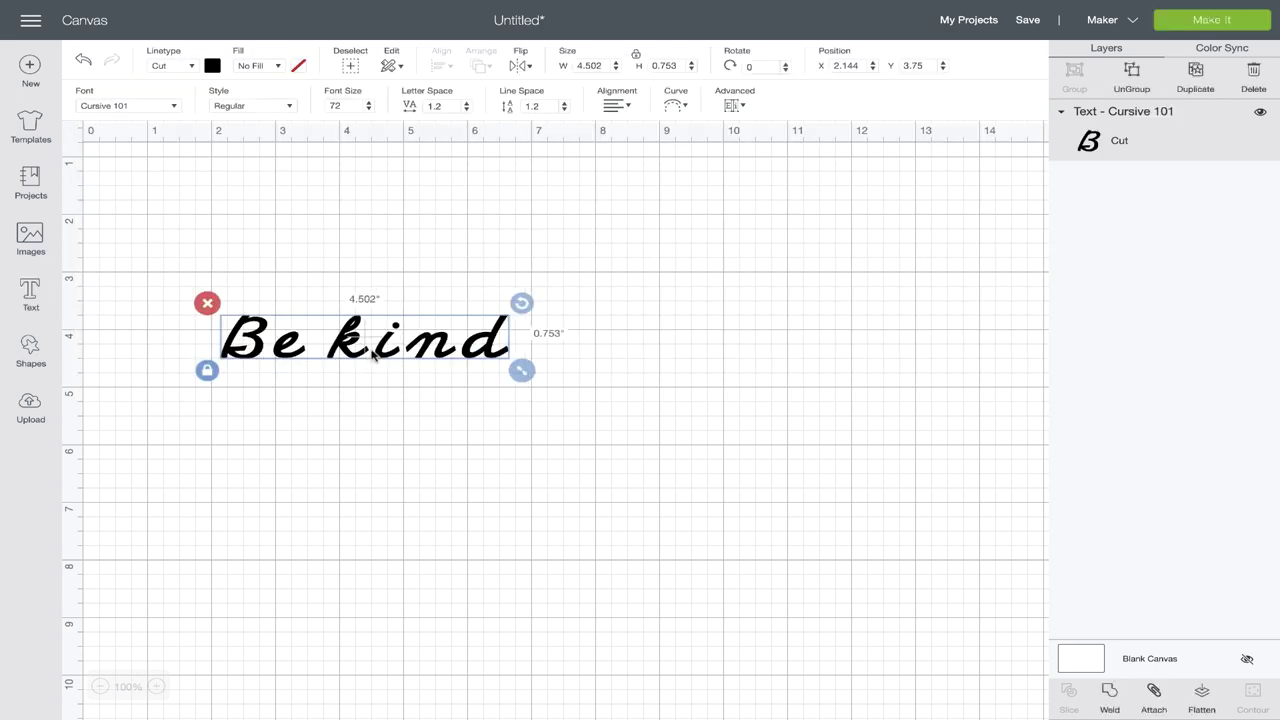
{"action": "left_click_drag", "start_coordinate": [380, 346], "coordinate": [392, 413]}
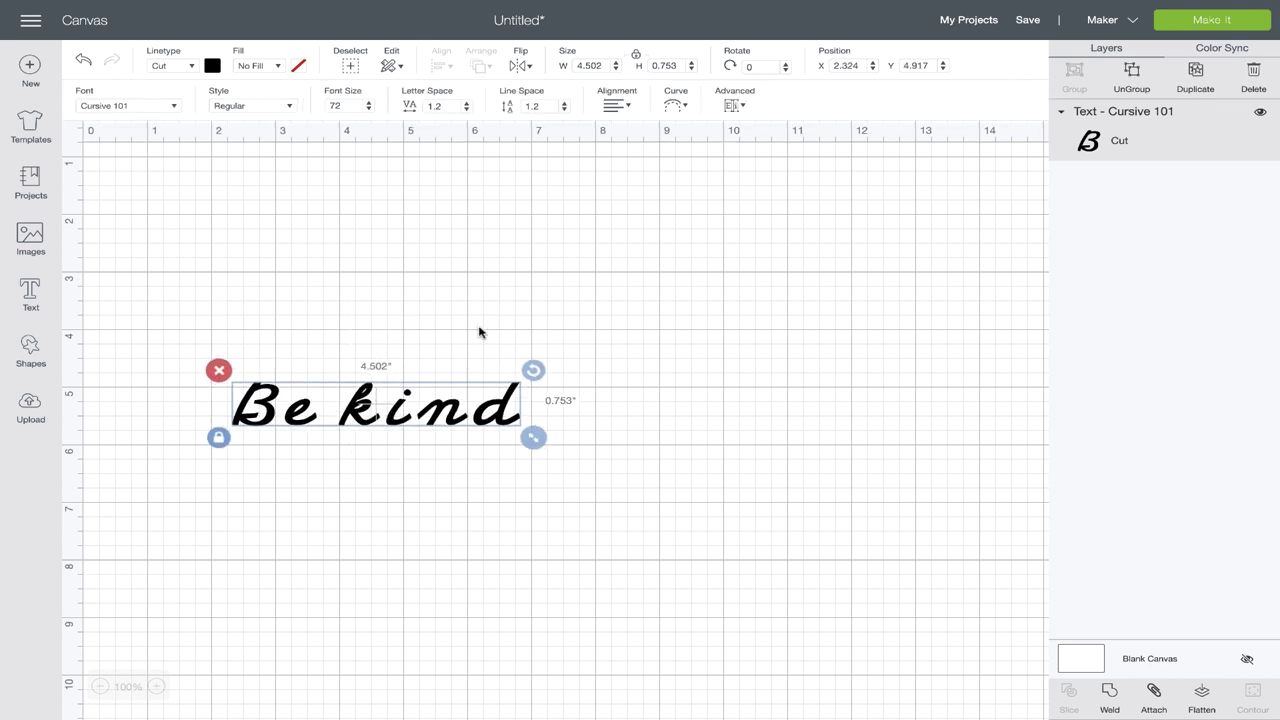
{"action": "left_click", "coordinate": [378, 298]}
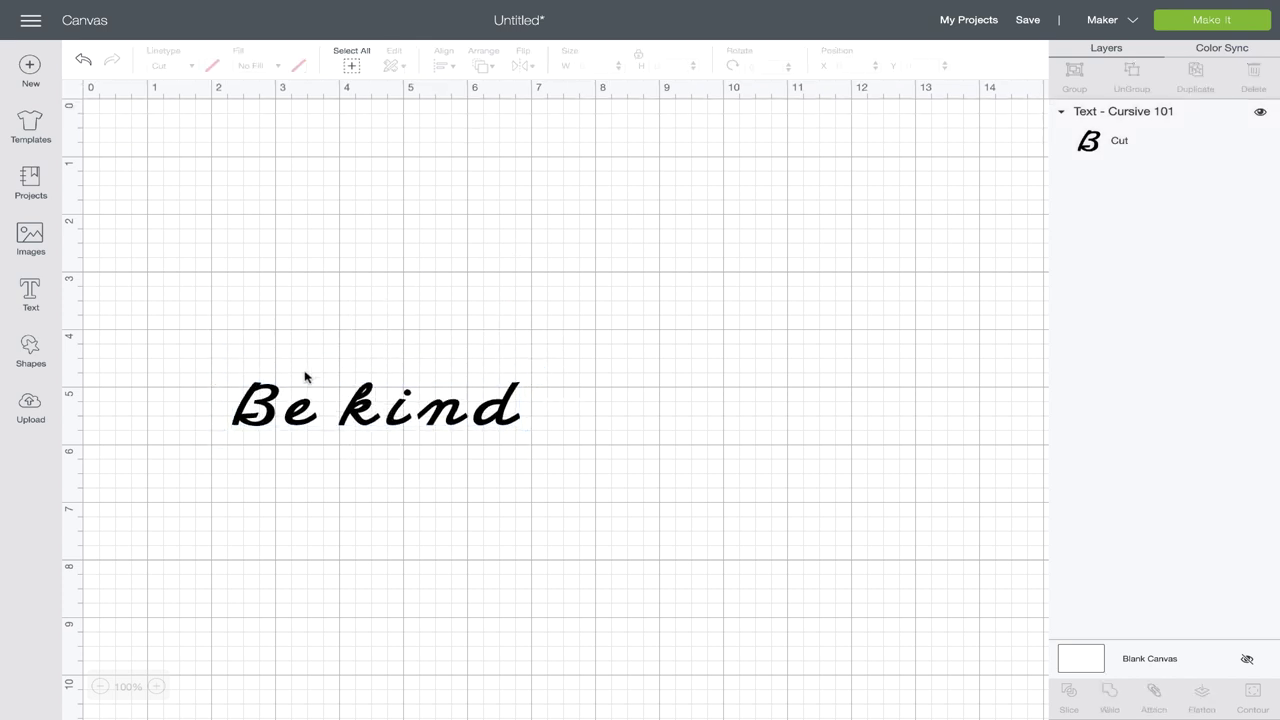
{"action": "left_click_drag", "start_coordinate": [284, 375], "coordinate": [480, 441]}
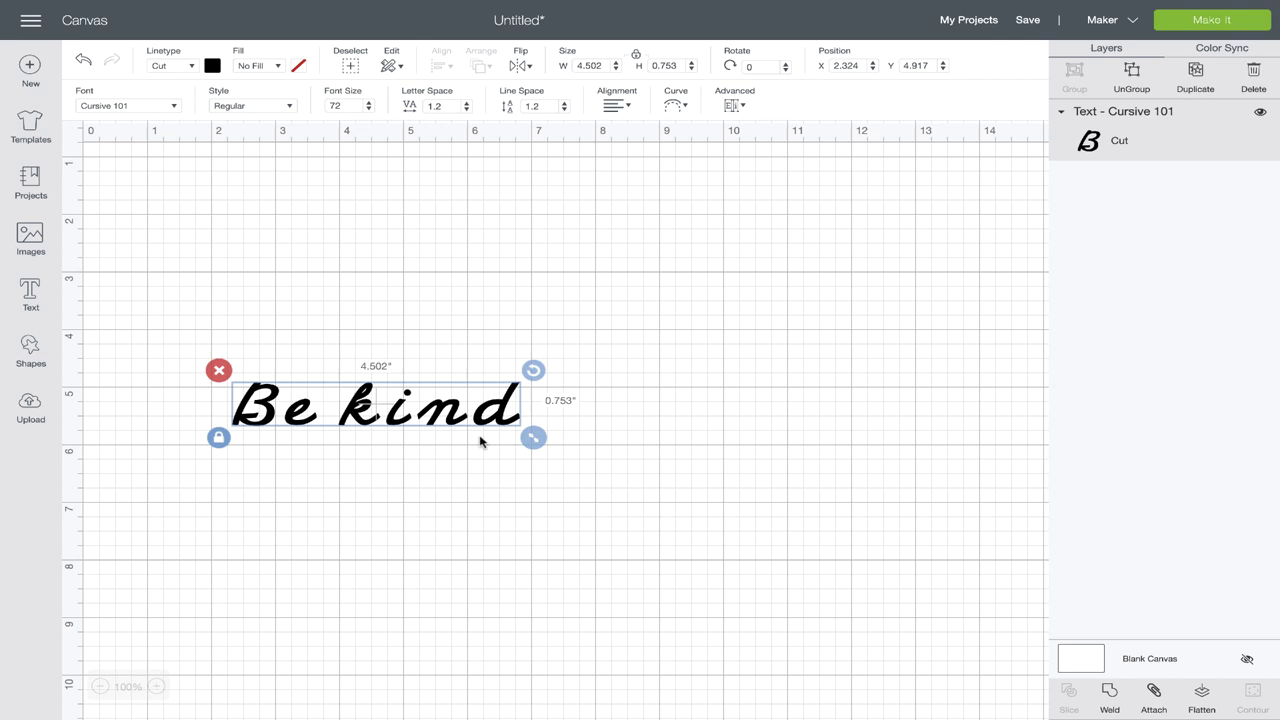
Ungroup the cursive letters, pull k, i and d closer, then group all six (3.821 × 0.78 in).
{"action": "left_click", "coordinate": [1133, 74]}
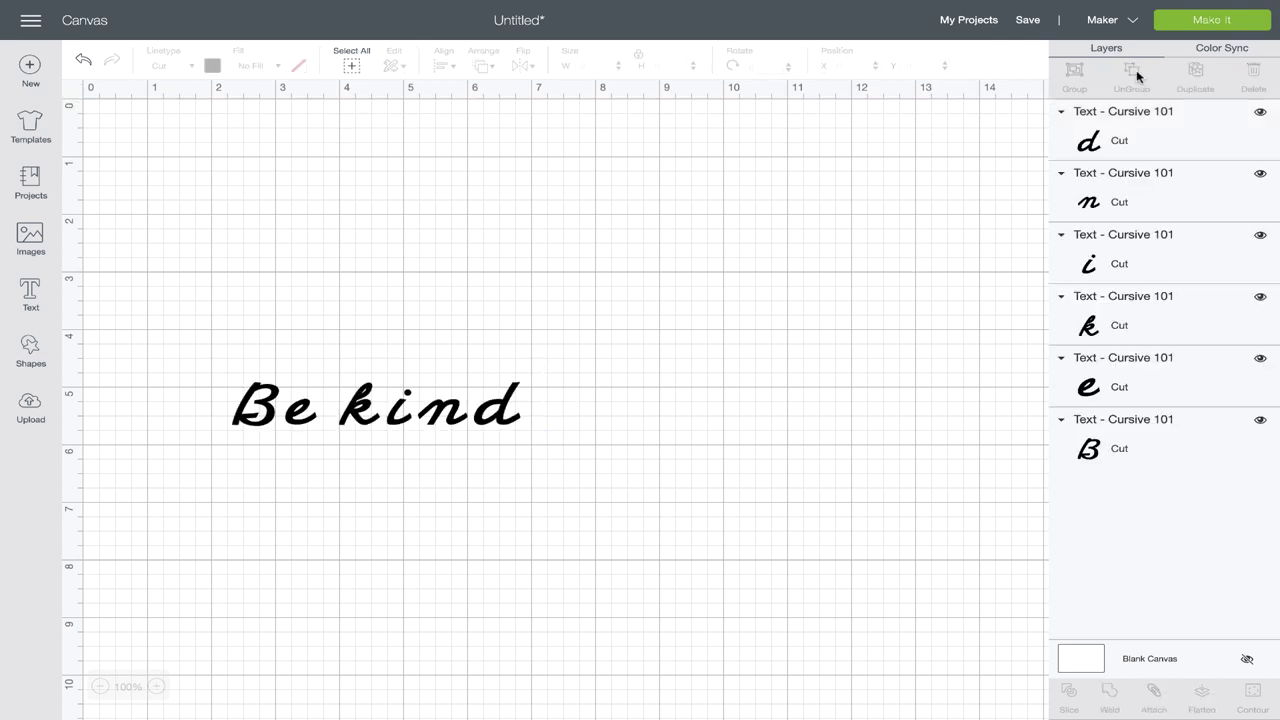
{"action": "left_click", "coordinate": [289, 420]}
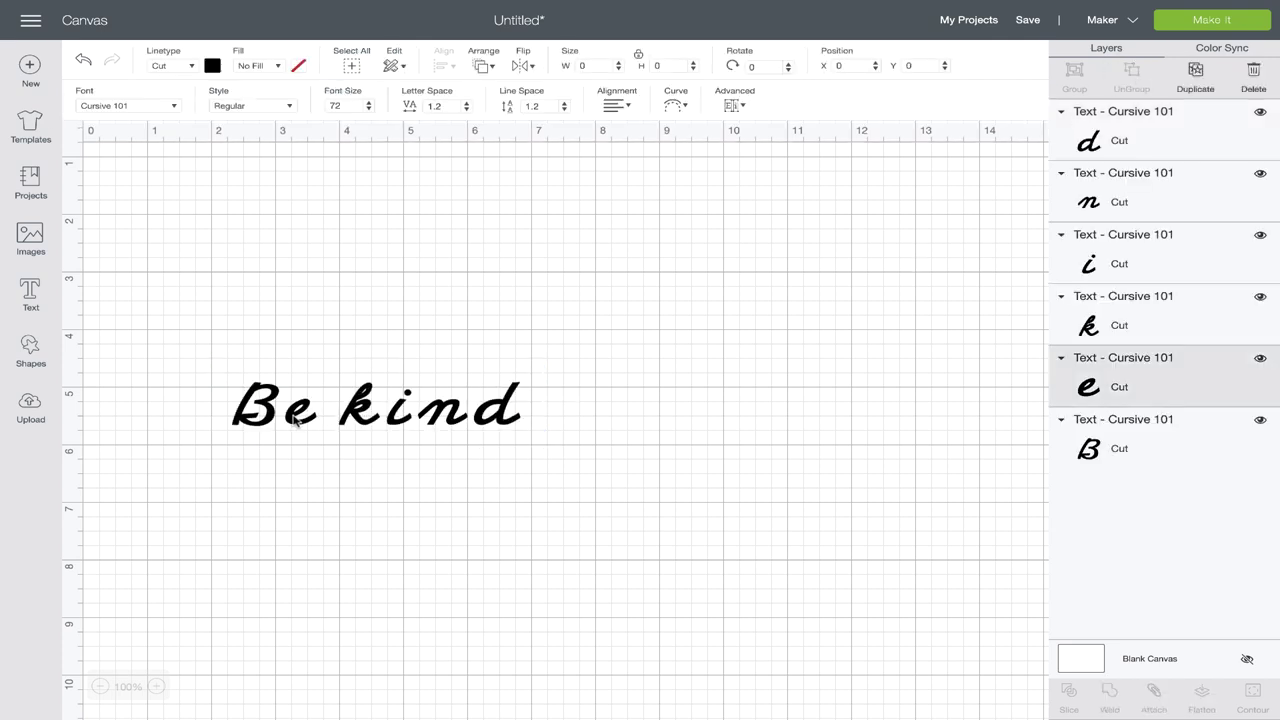
{"action": "left_click", "coordinate": [362, 418]}
{"action": "left_click_drag", "start_coordinate": [362, 418], "coordinate": [347, 418]}
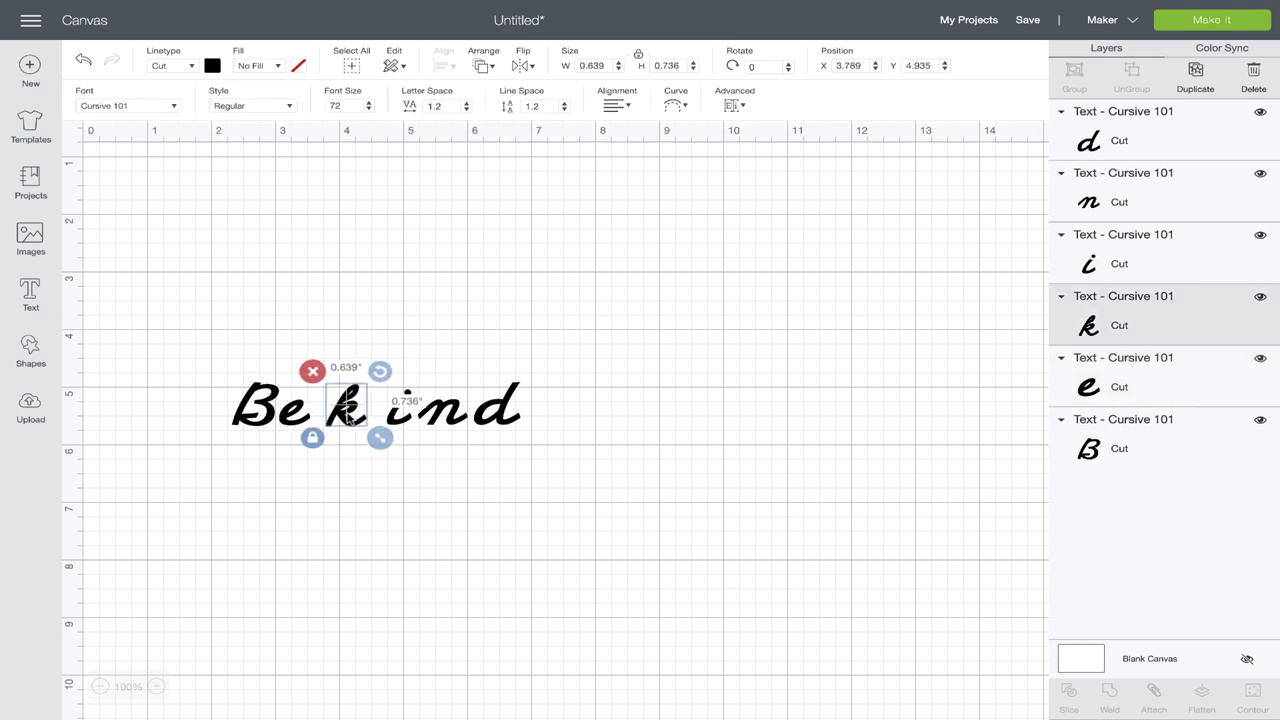
{"action": "mouse_move", "coordinate": [398, 420]}
{"action": "left_mouse_down"}
{"action": "mouse_move", "coordinate": [372, 420]}
{"action": "mouse_move", "coordinate": [429, 418]}
{"action": "mouse_move", "coordinate": [397, 418]}
{"action": "left_mouse_up"}
{"action": "left_click_drag", "start_coordinate": [488, 408], "coordinate": [447, 410]}
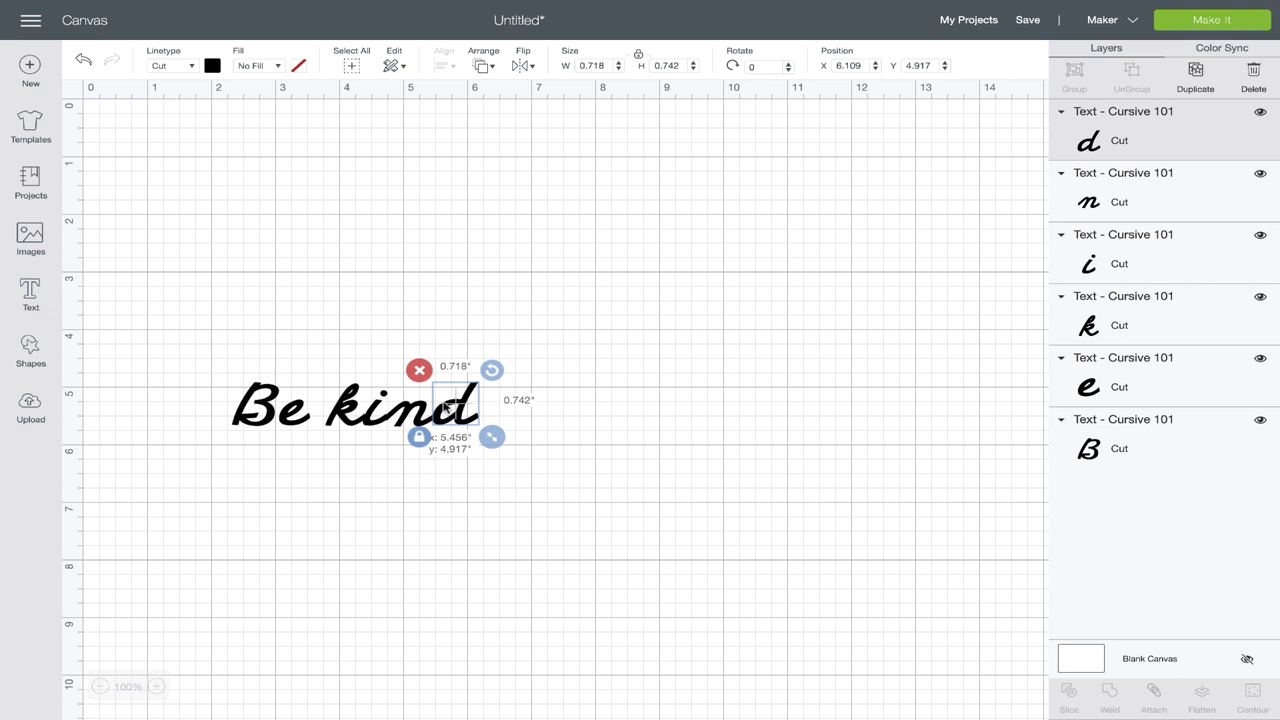
{"action": "key", "text": "ctrl+a"}
{"action": "scroll", "coordinate": [760, 250], "scroll_direction": "down", "scroll_amount": 3}
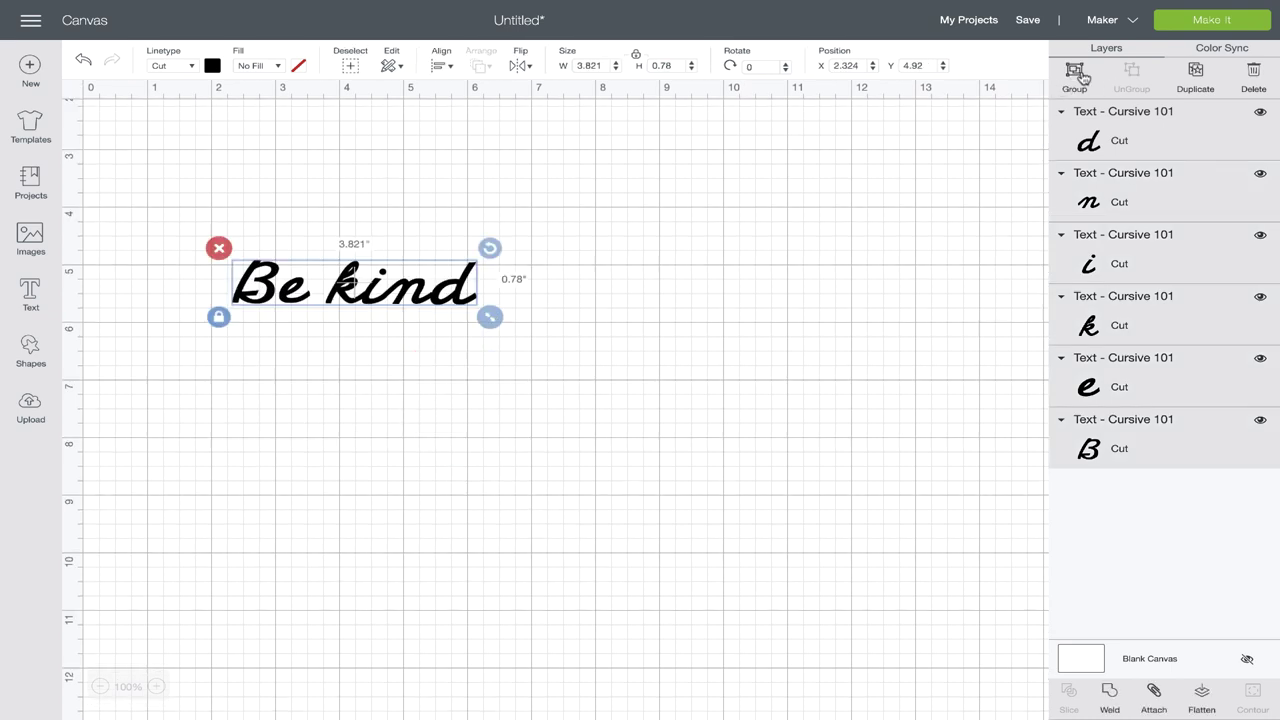
{"action": "left_click", "coordinate": [1075, 74]}
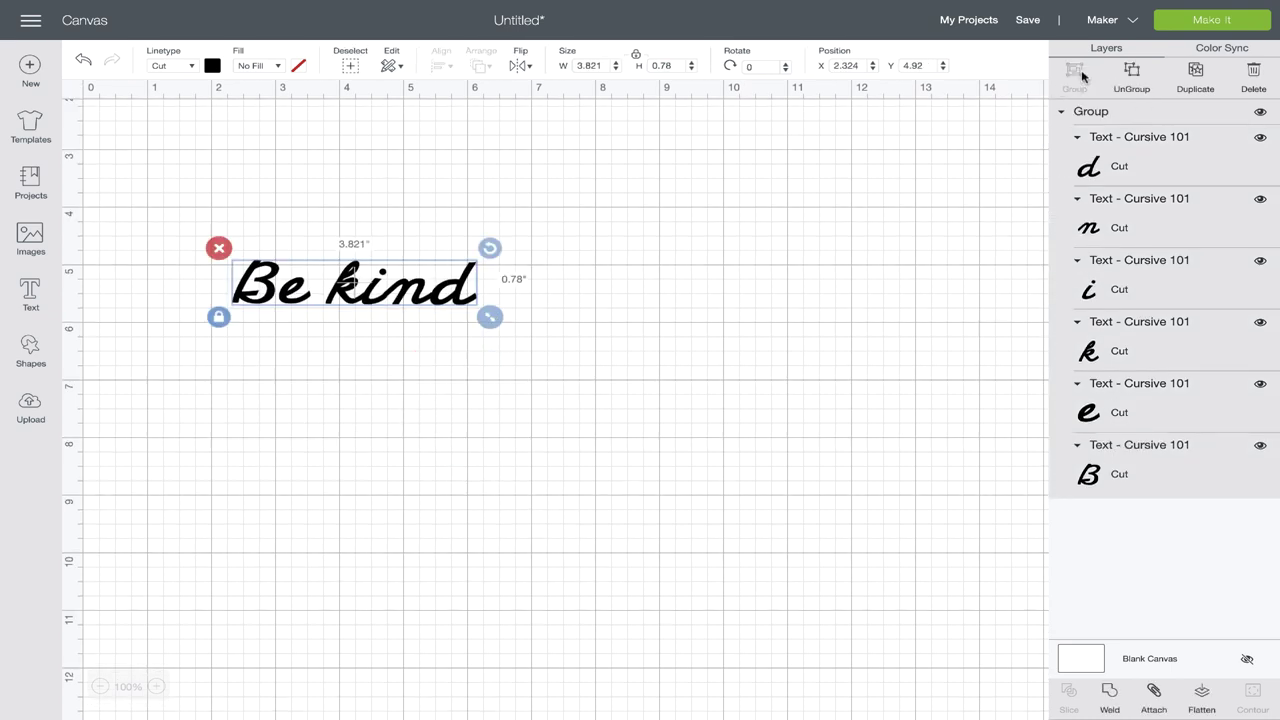
{"action": "left_click", "coordinate": [266, 394]}
Add a circle over the text and colour it purple.
{"action": "left_click", "coordinate": [31, 348]}
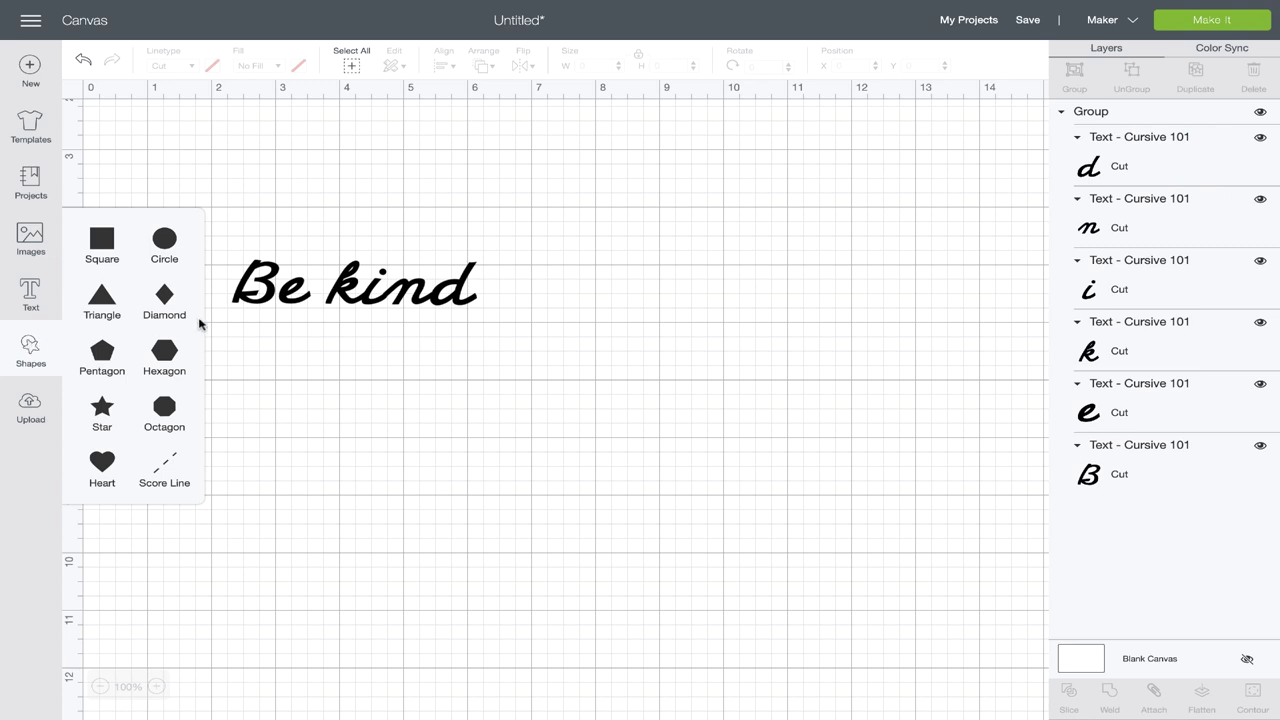
{"action": "left_click", "coordinate": [163, 241]}
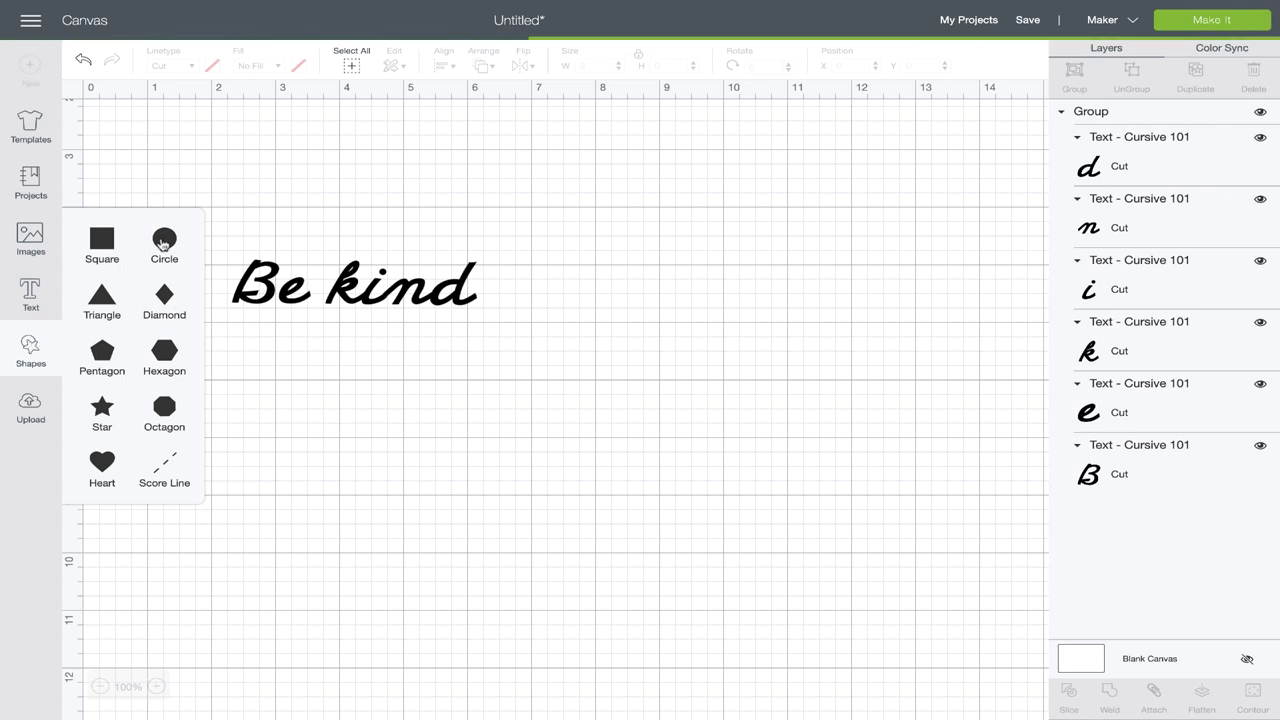
{"action": "left_click_drag", "start_coordinate": [333, 247], "coordinate": [455, 259]}
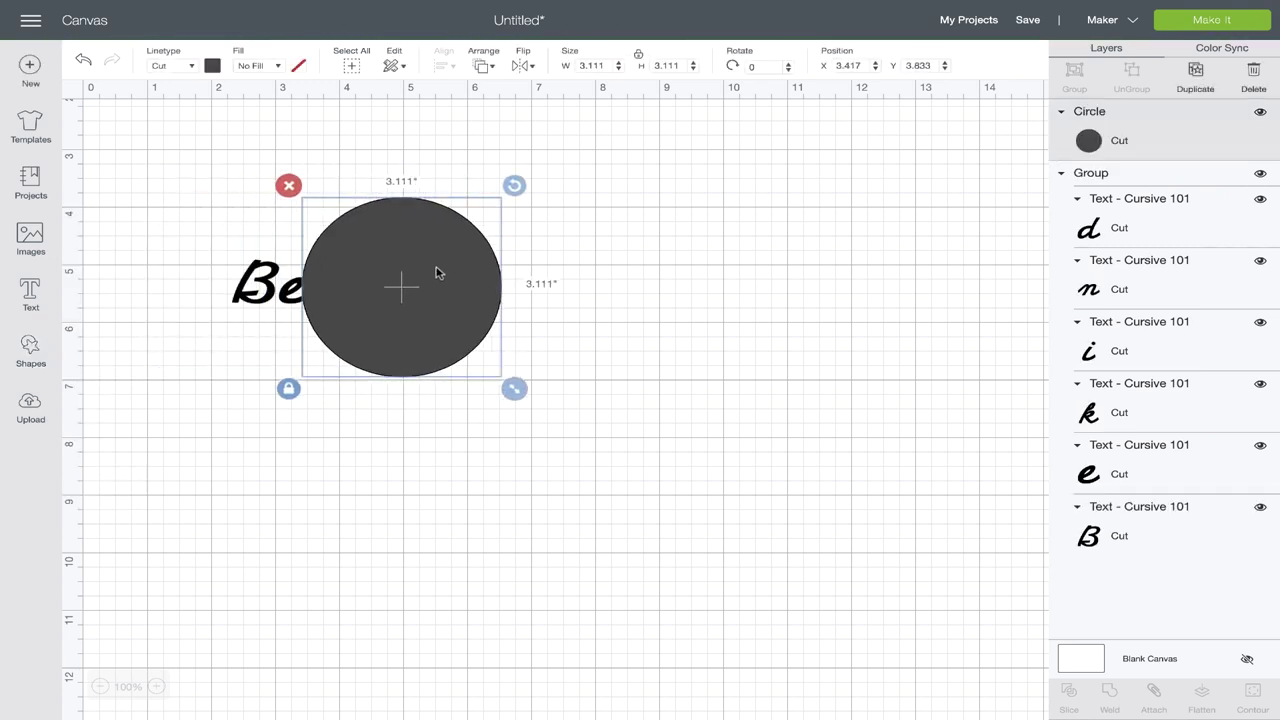
{"action": "left_click", "coordinate": [192, 65]}
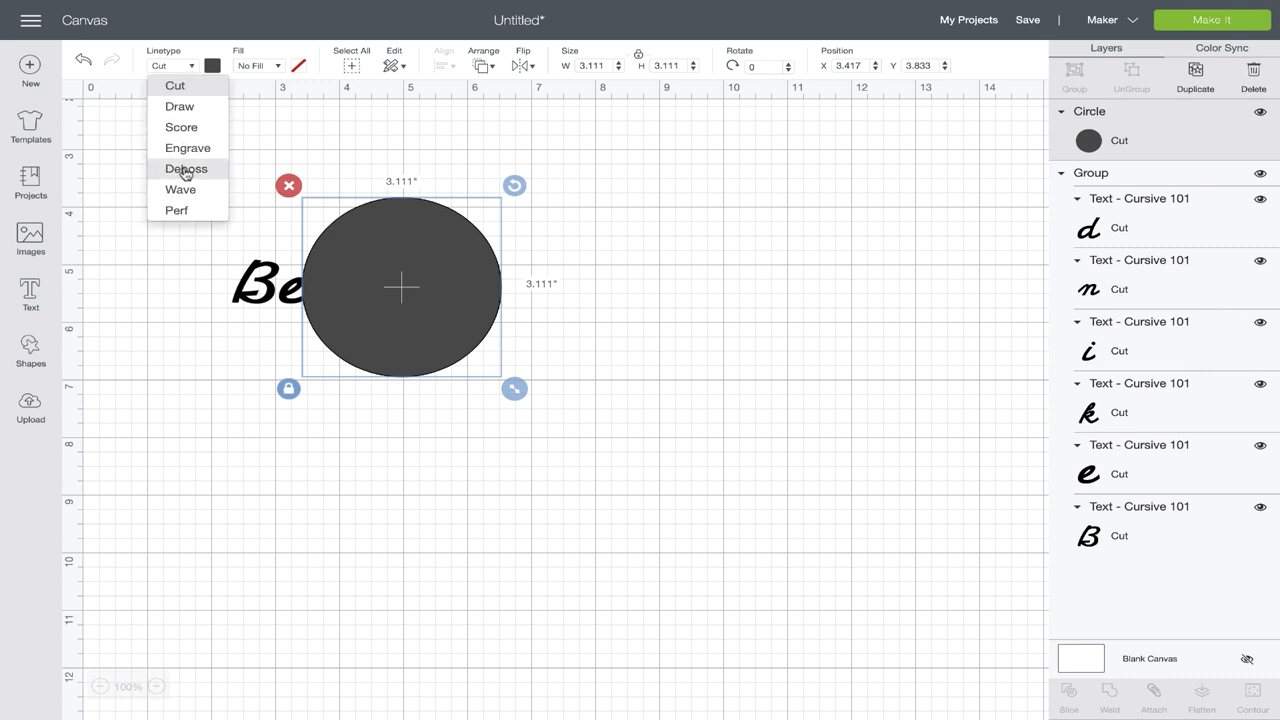
{"action": "left_click", "coordinate": [220, 55]}
{"action": "left_click", "coordinate": [212, 65]}
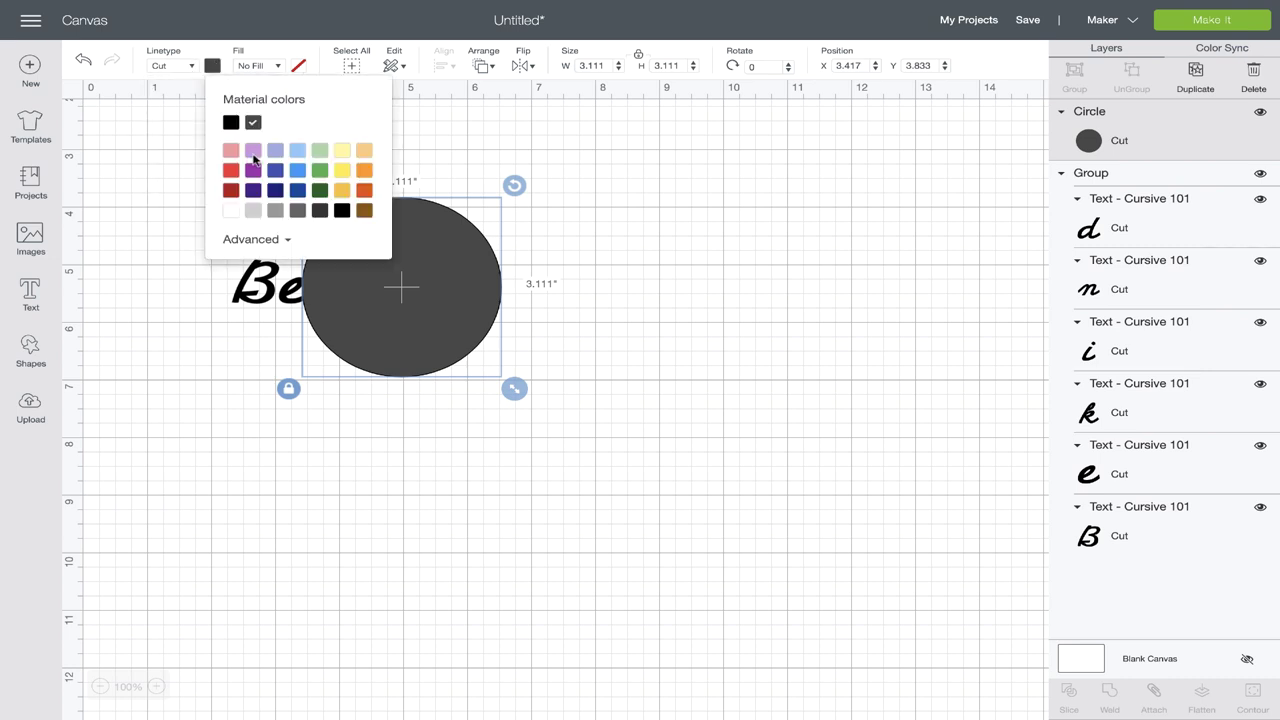
{"action": "left_click", "coordinate": [255, 172]}
Bring 'Be kind' in front and enlarge the circle to about 4.139 in around it.
{"action": "left_click", "coordinate": [262, 294]}
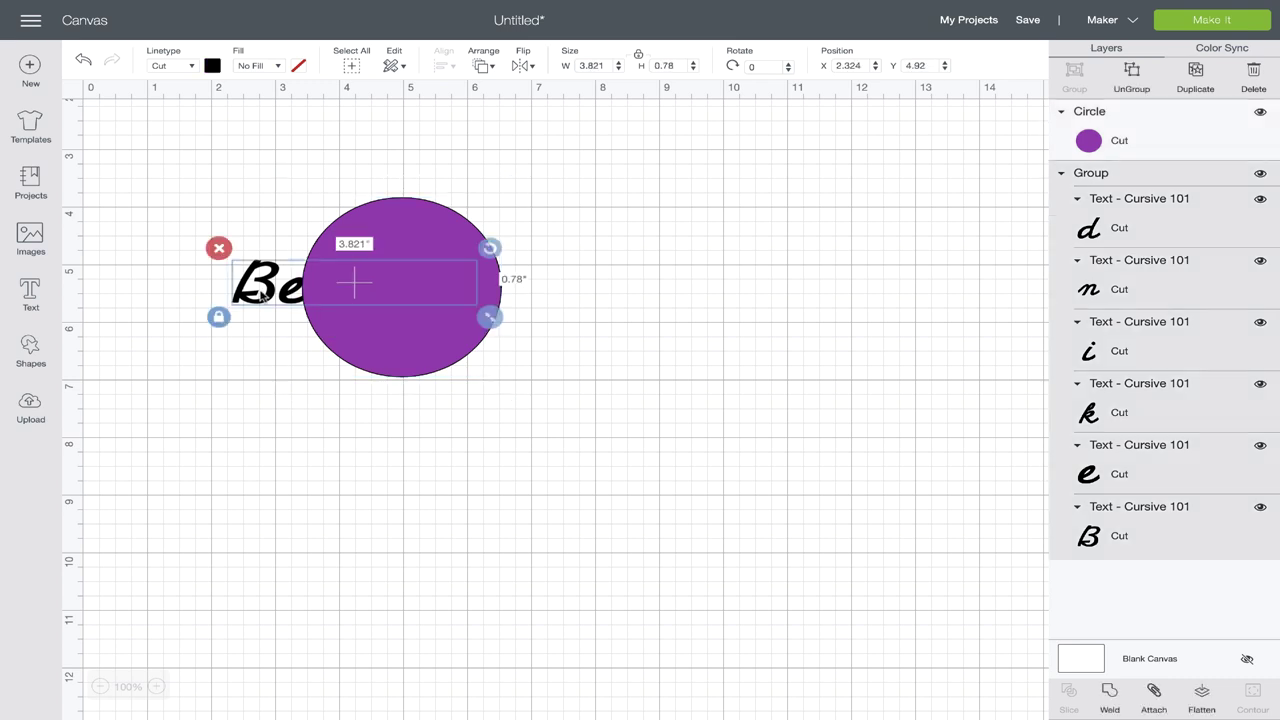
{"action": "right_click", "coordinate": [260, 292]}
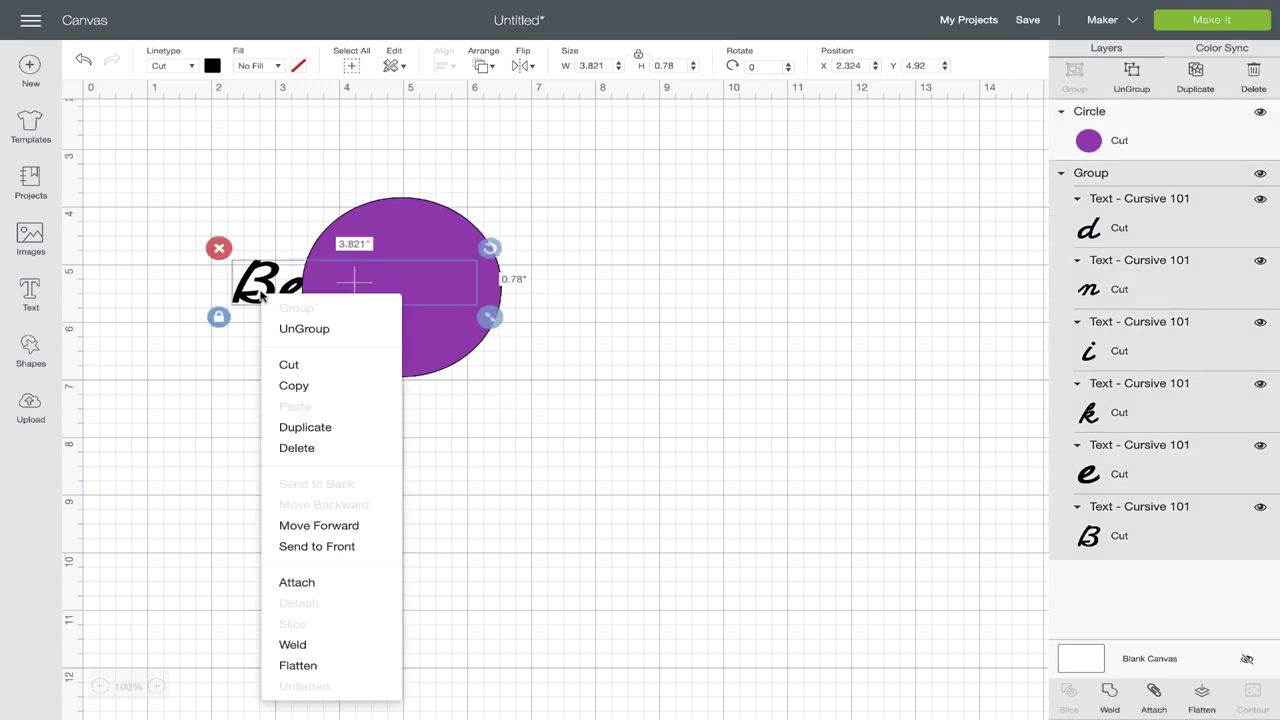
{"action": "left_click", "coordinate": [320, 525]}
{"action": "left_click_drag", "start_coordinate": [380, 291], "coordinate": [432, 293]}
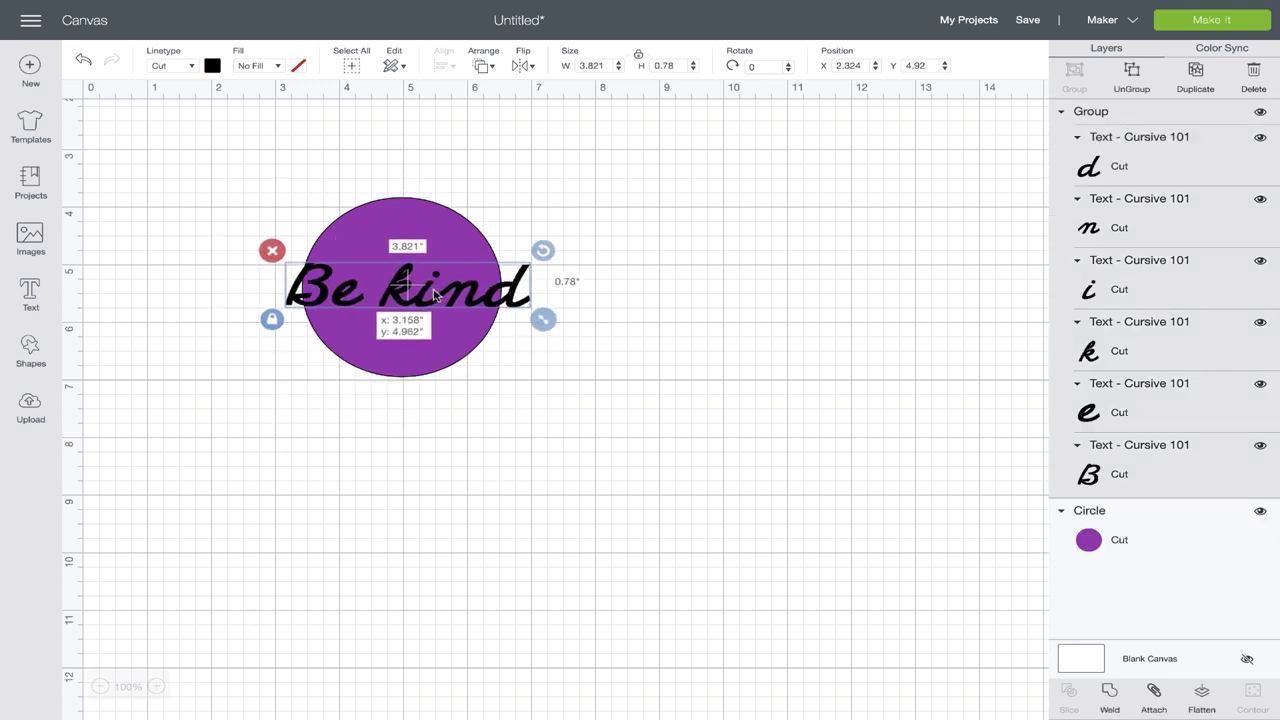
{"action": "left_click", "coordinate": [420, 362]}
{"action": "left_click_drag", "start_coordinate": [513, 388], "coordinate": [580, 446]}
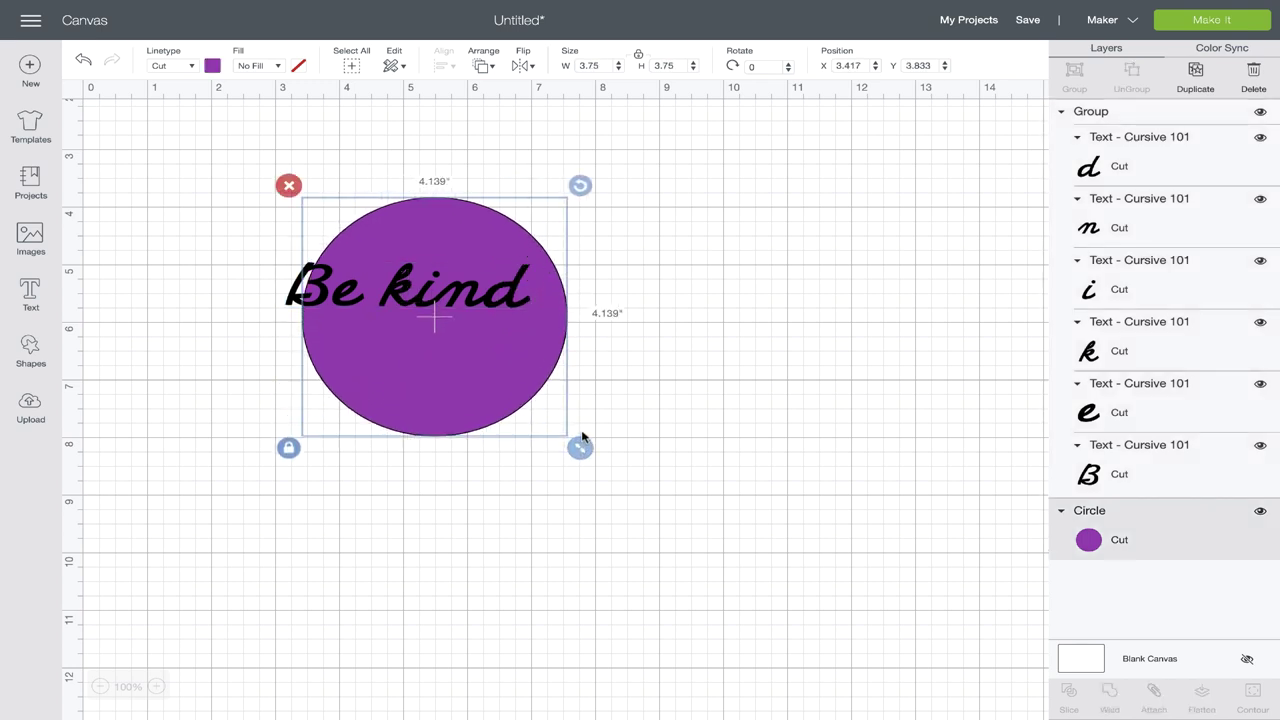
{"action": "left_click_drag", "start_coordinate": [477, 349], "coordinate": [443, 320]}
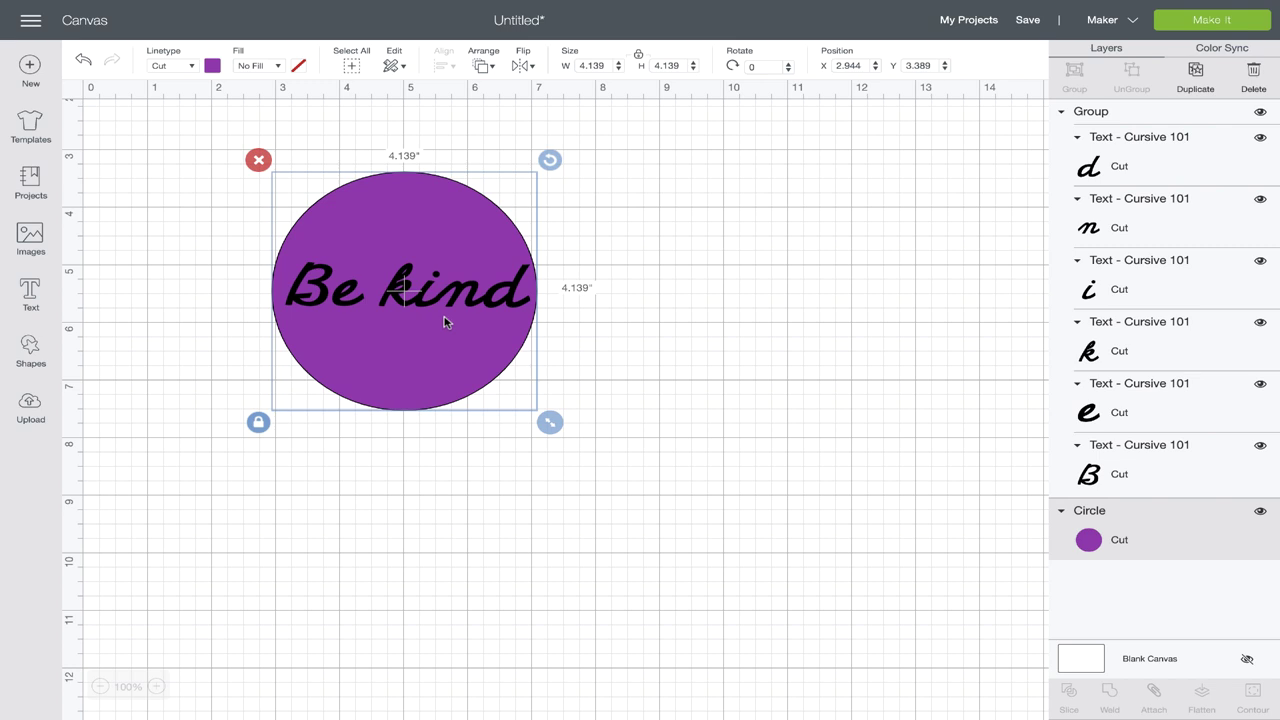
{"action": "left_click", "coordinate": [460, 297]}
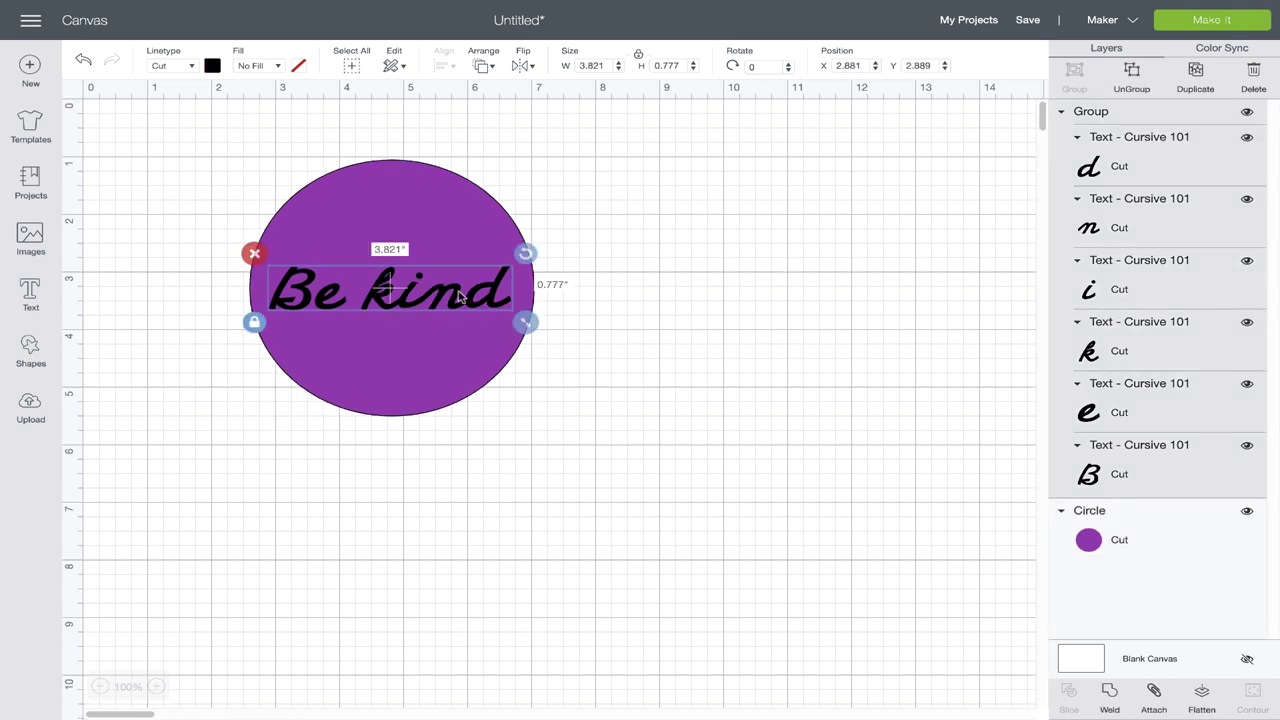
Centre the cursive 'Be kind' text on the purple circle horizontally and vertically, forming a 4.444 × 4.444 in pair.
{"action": "left_click_drag", "start_coordinate": [231, 131], "coordinate": [560, 440]}
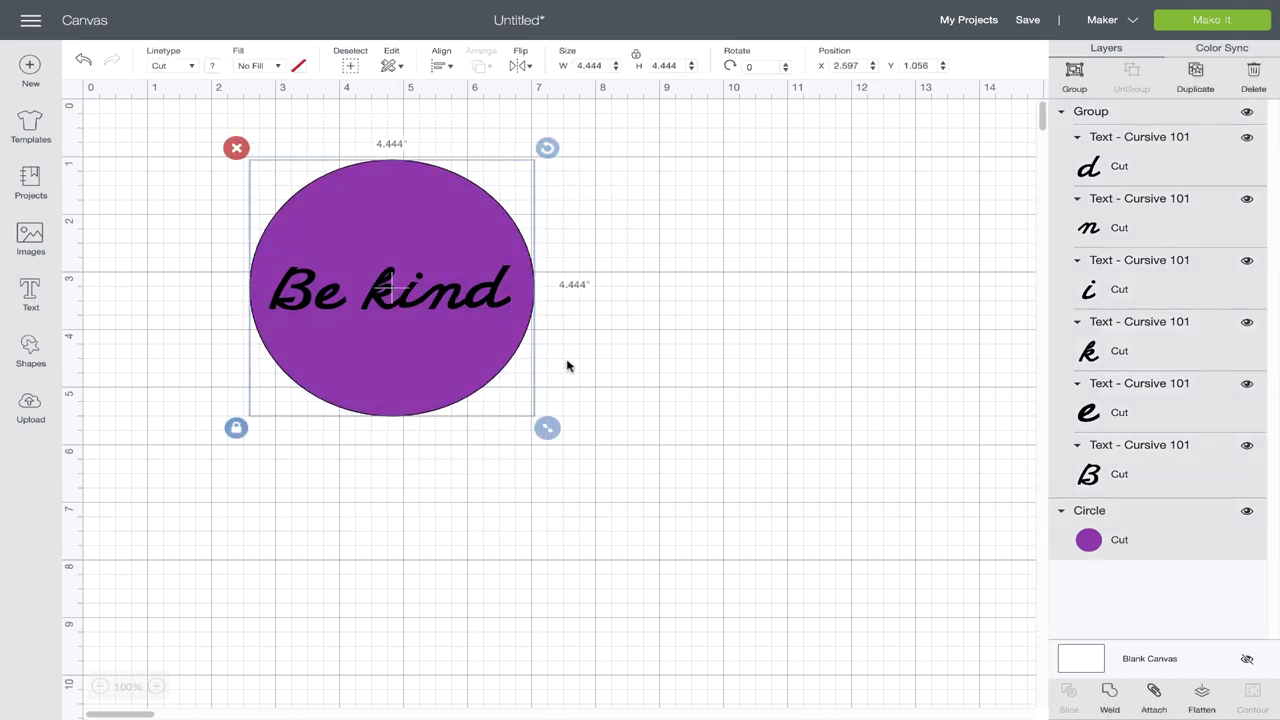
{"action": "left_click", "coordinate": [441, 66]}
{"action": "left_click", "coordinate": [461, 134]}
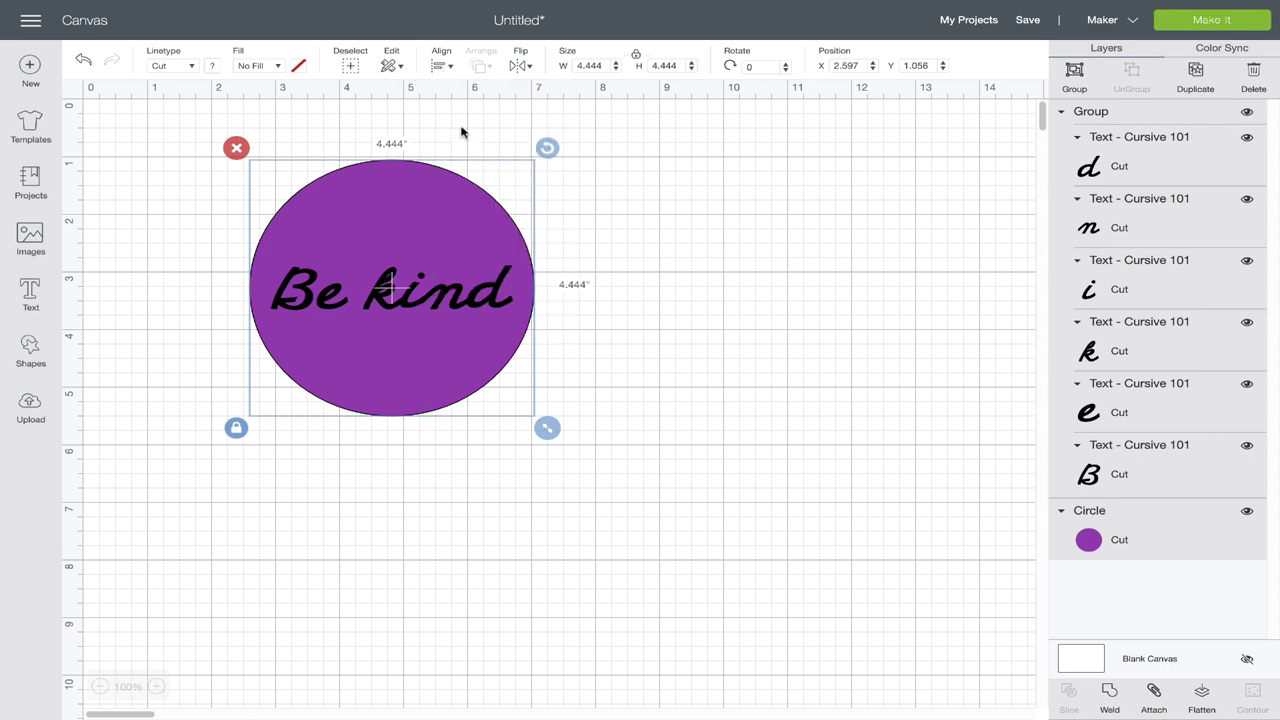
{"action": "left_click", "coordinate": [448, 70]}
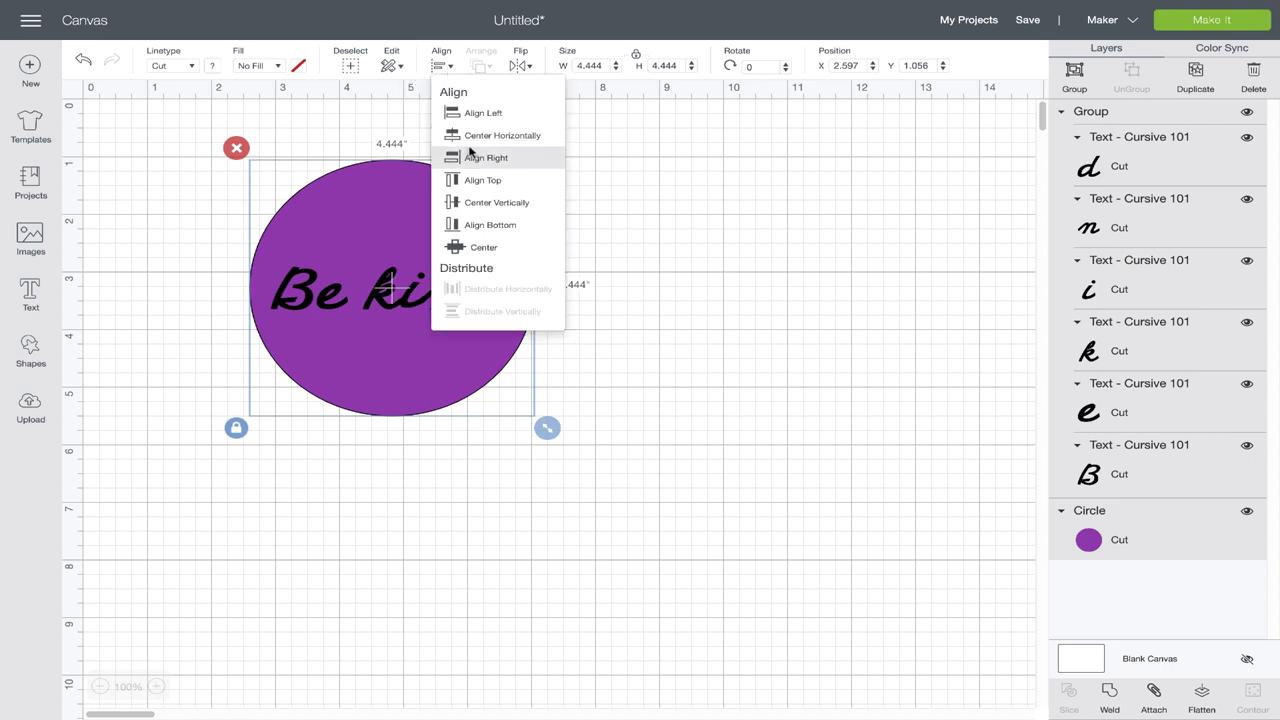
{"action": "left_click", "coordinate": [498, 209]}
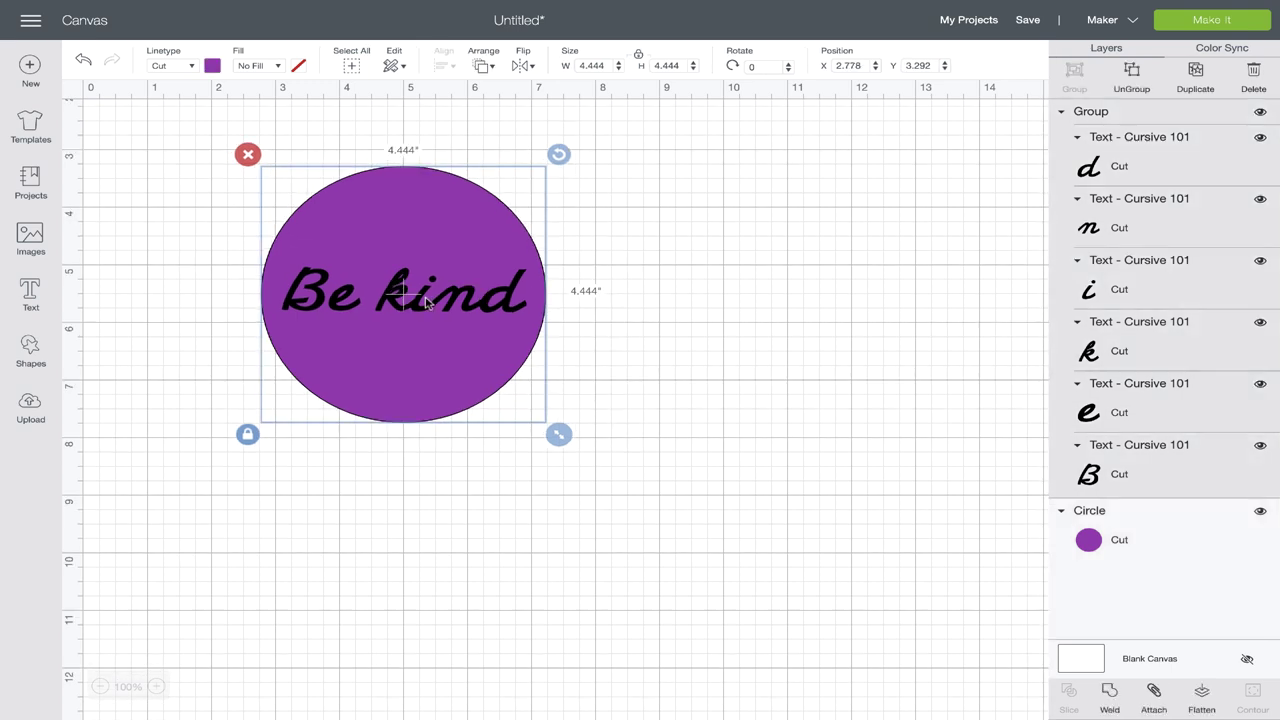
Change the 'Be kind' text colour to purple to match the circle.
{"action": "left_click", "coordinate": [427, 303]}
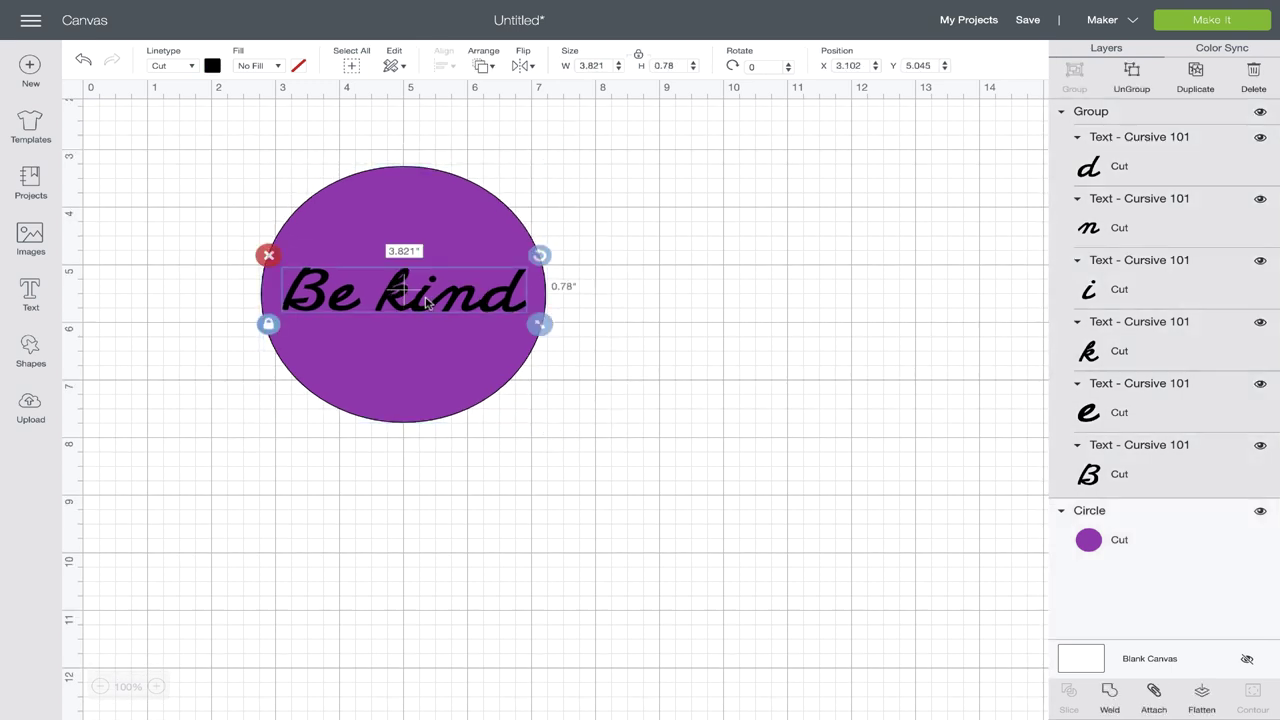
{"action": "left_click", "coordinate": [211, 67]}
{"action": "left_click", "coordinate": [231, 129]}
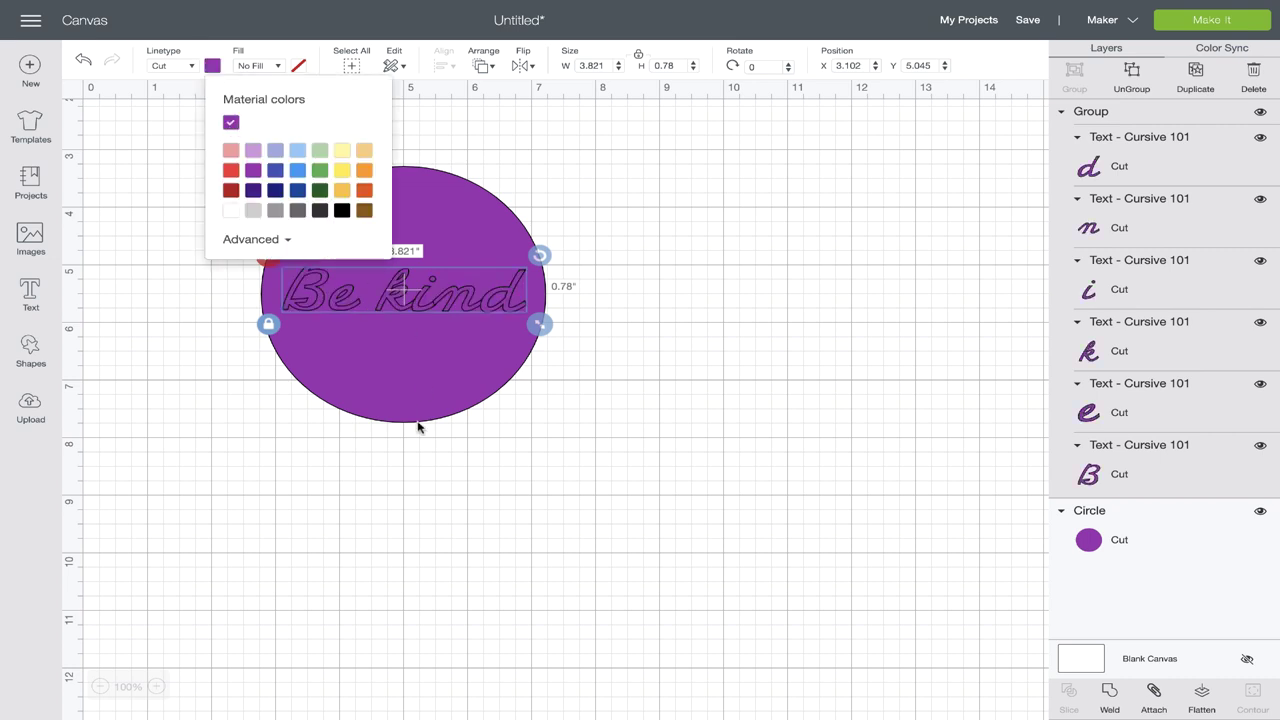
{"action": "left_click", "coordinate": [399, 465]}
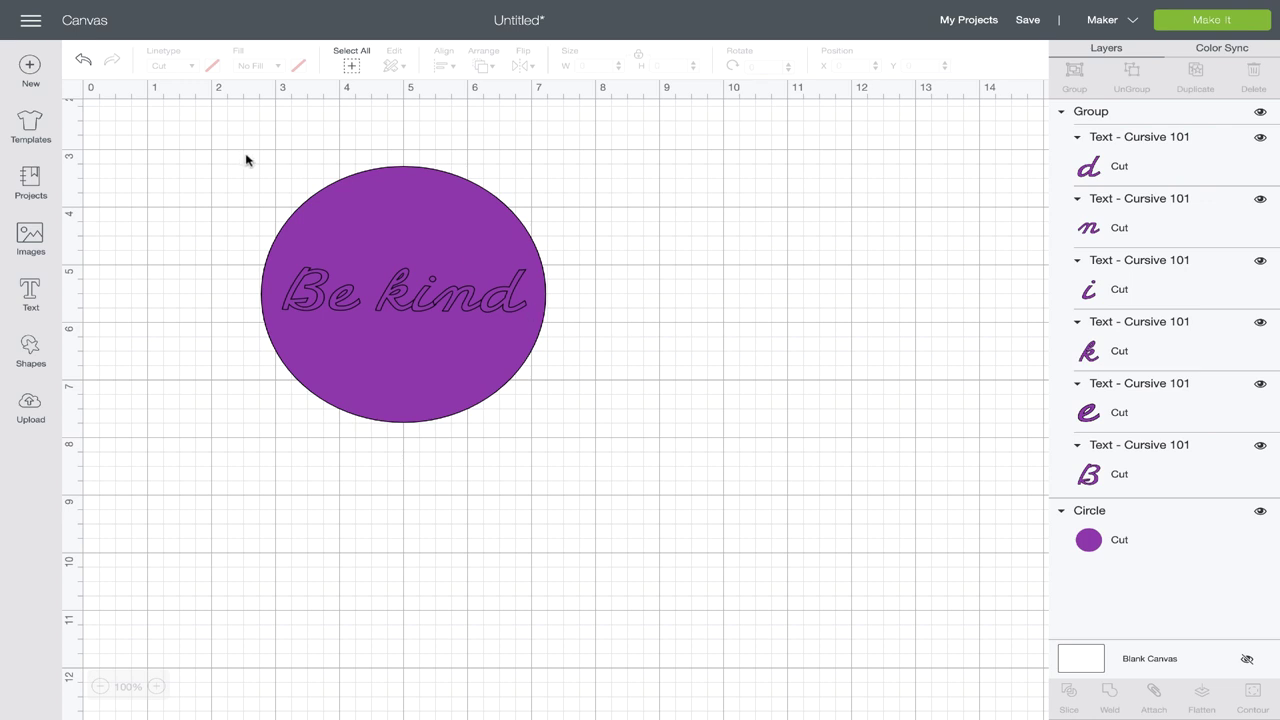
Attach the text and circle into one layer and shift it slightly right.
{"action": "left_click_drag", "start_coordinate": [246, 160], "coordinate": [552, 422]}
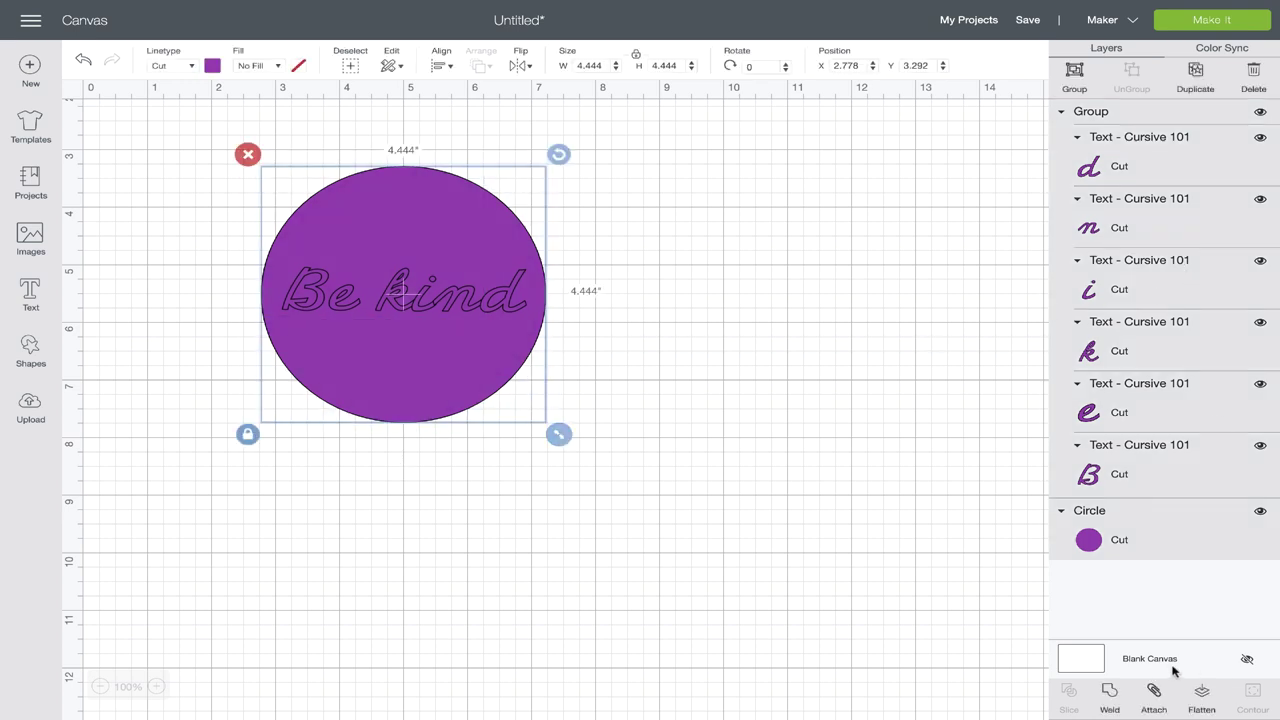
{"action": "left_click", "coordinate": [1154, 692]}
{"action": "left_click_drag", "start_coordinate": [474, 368], "coordinate": [398, 395]}
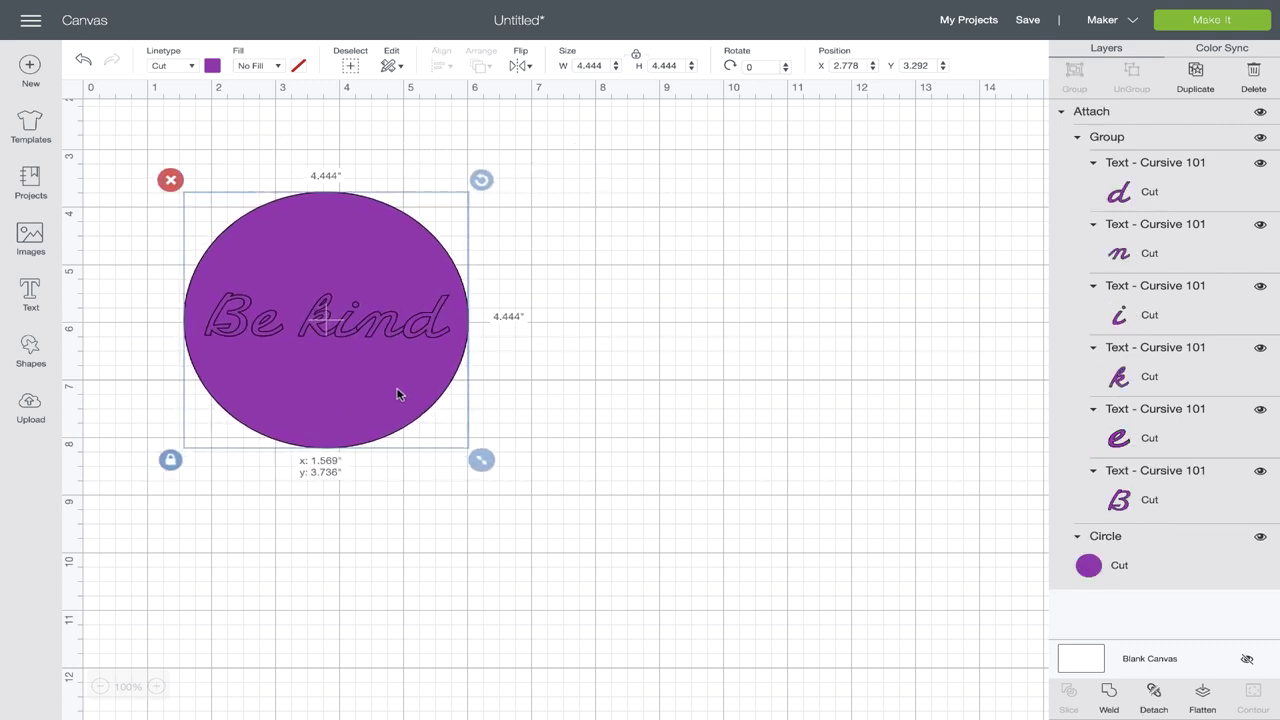
Send the design to the 12" x 12" mat, move it off the corner, and turn Mirror on.
{"action": "left_click", "coordinate": [1189, 30]}
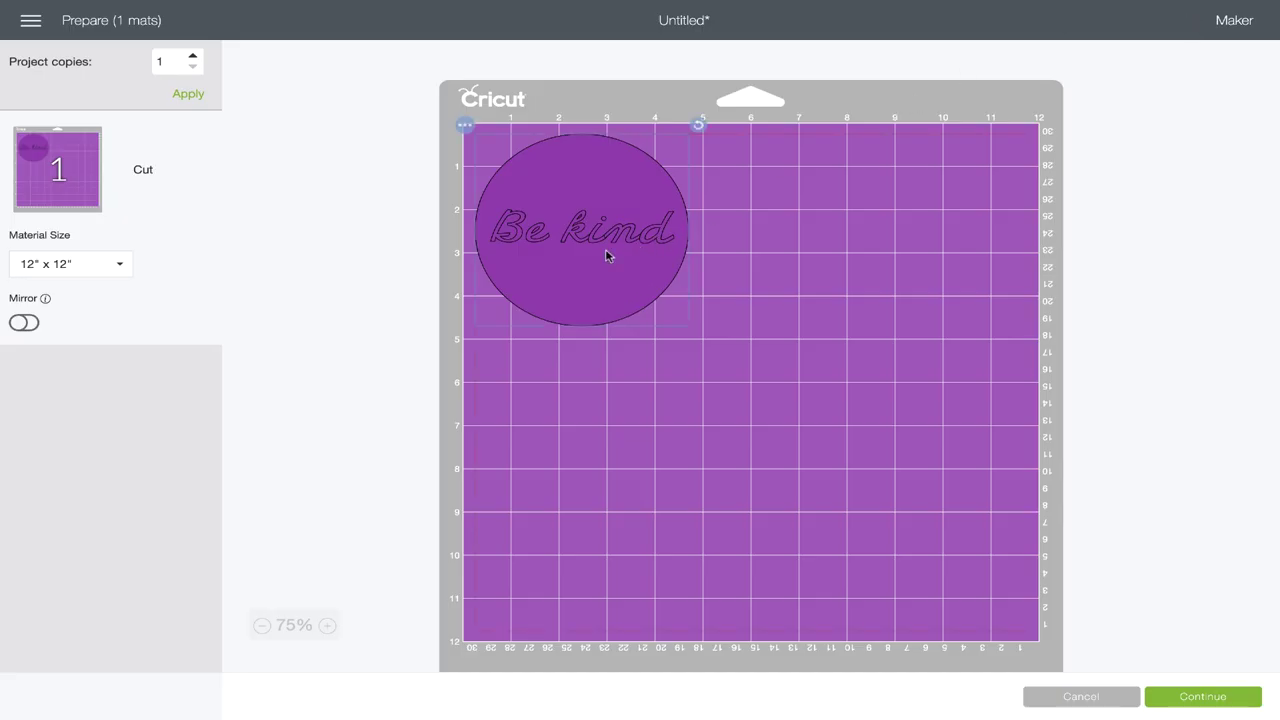
{"action": "left_click_drag", "start_coordinate": [606, 254], "coordinate": [642, 298]}
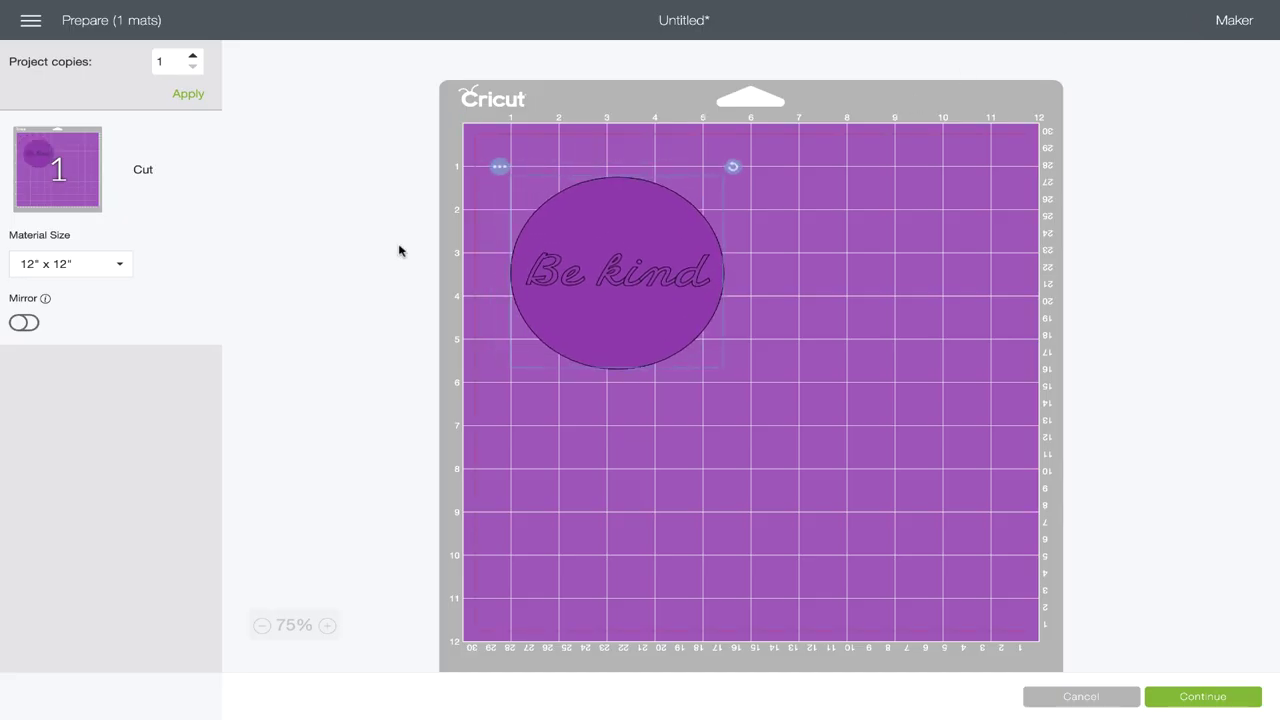
{"action": "left_click", "coordinate": [33, 325]}
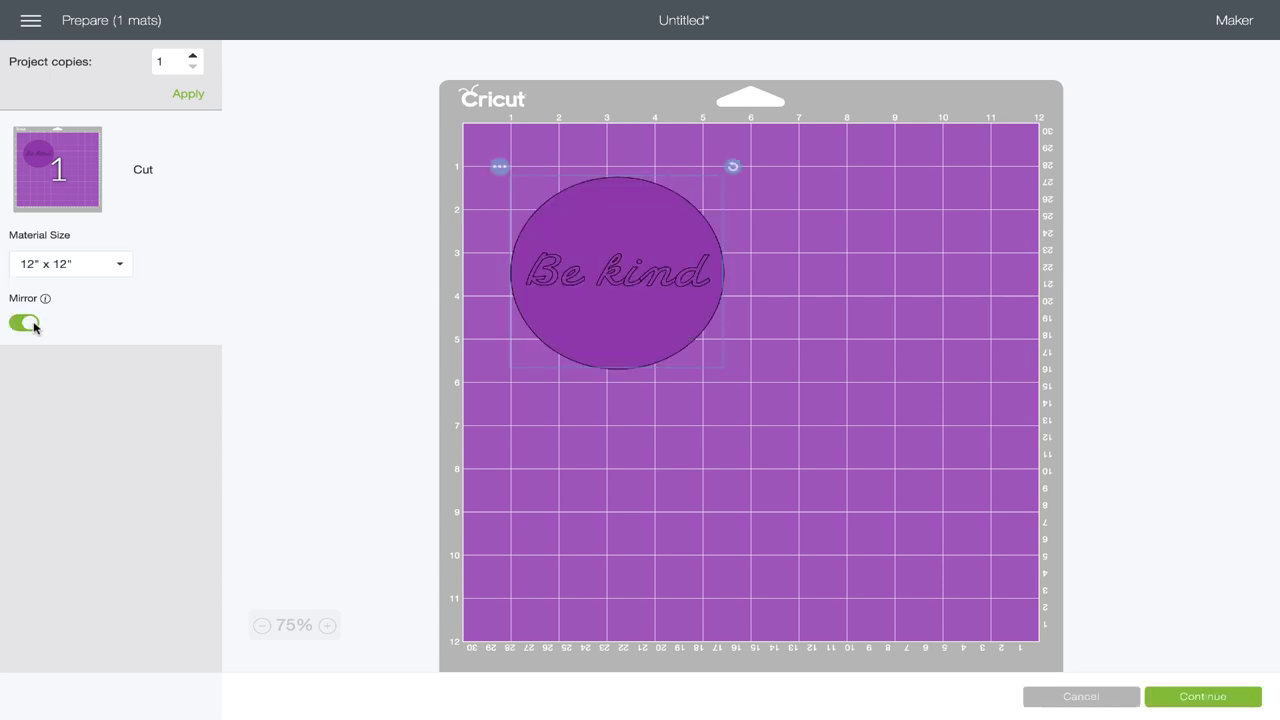